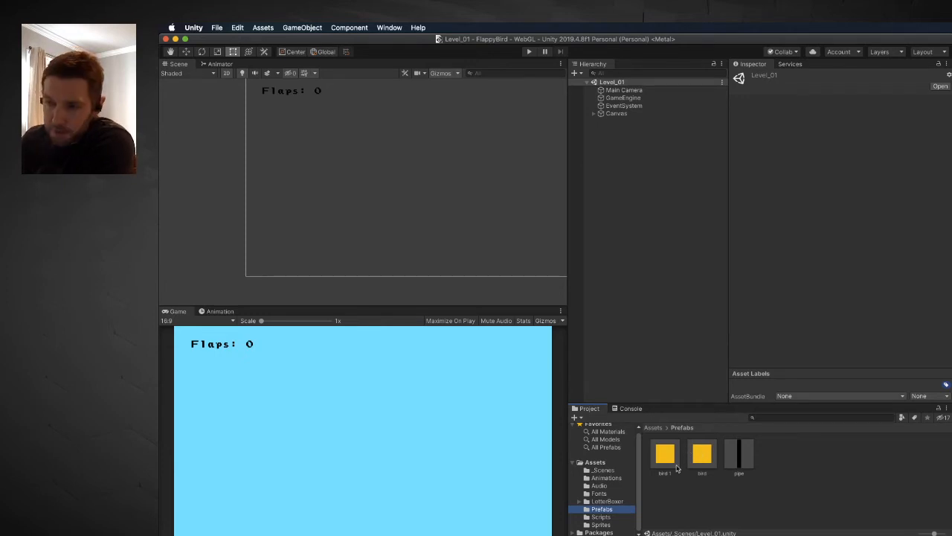
- Add a Particle System component to the bird 1 prefab and reveal its module list
{"action": "left_click", "coordinate": [668, 458]}
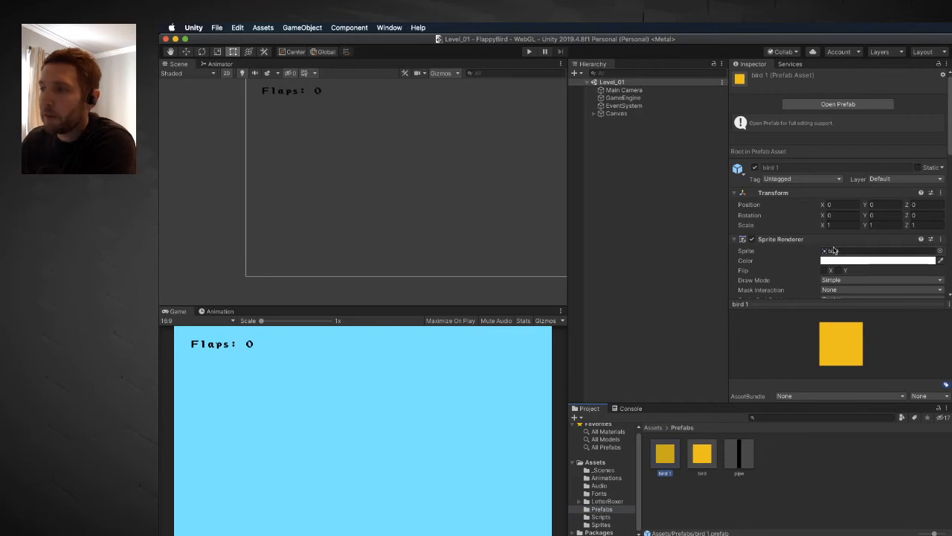
{"action": "scroll", "coordinate": [833, 250], "scroll_direction": "down", "scroll_amount": 10}
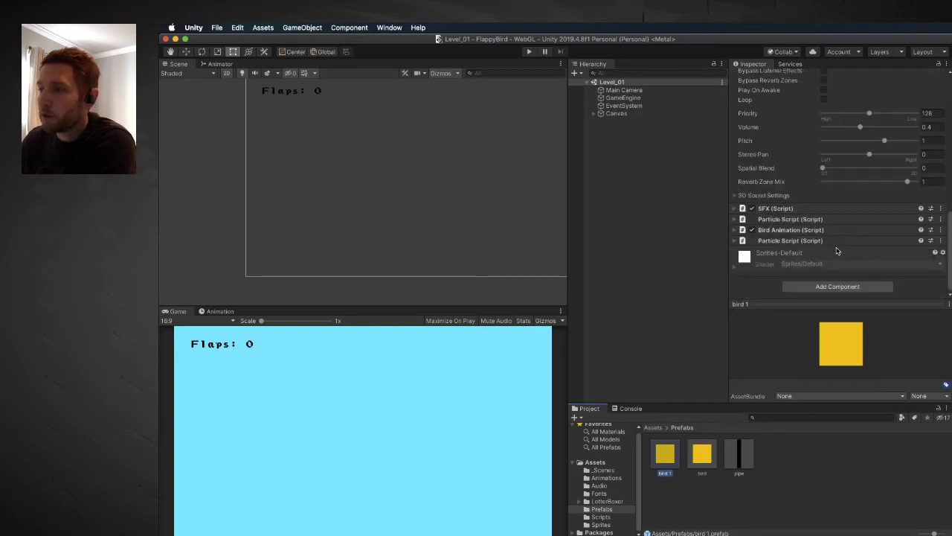
{"action": "left_click", "coordinate": [823, 288]}
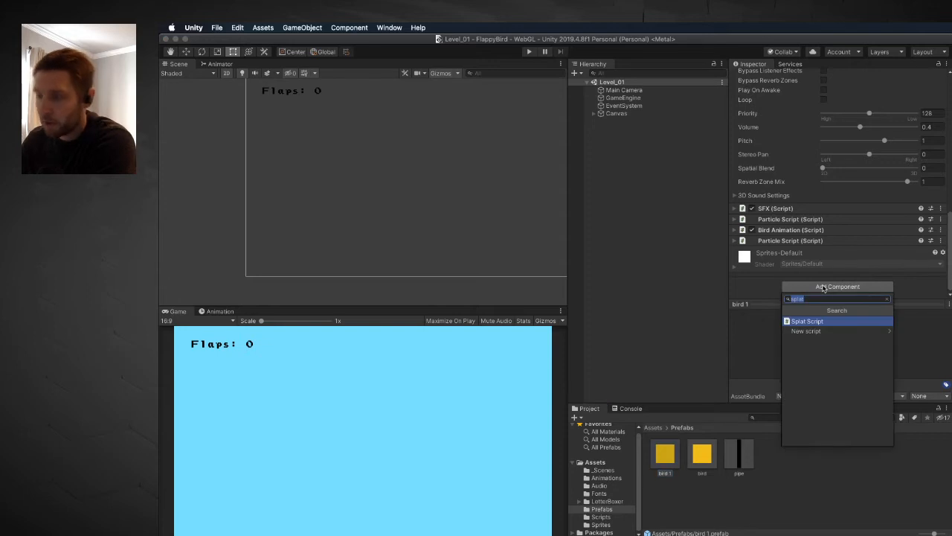
{"action": "type", "text": "partic"}
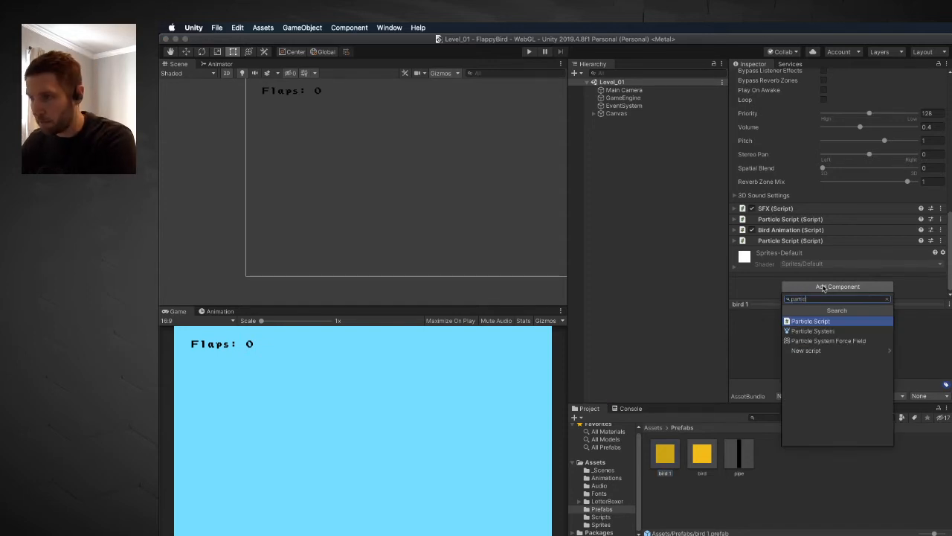
{"action": "key", "text": "Down"}
{"action": "key", "text": "Return"}
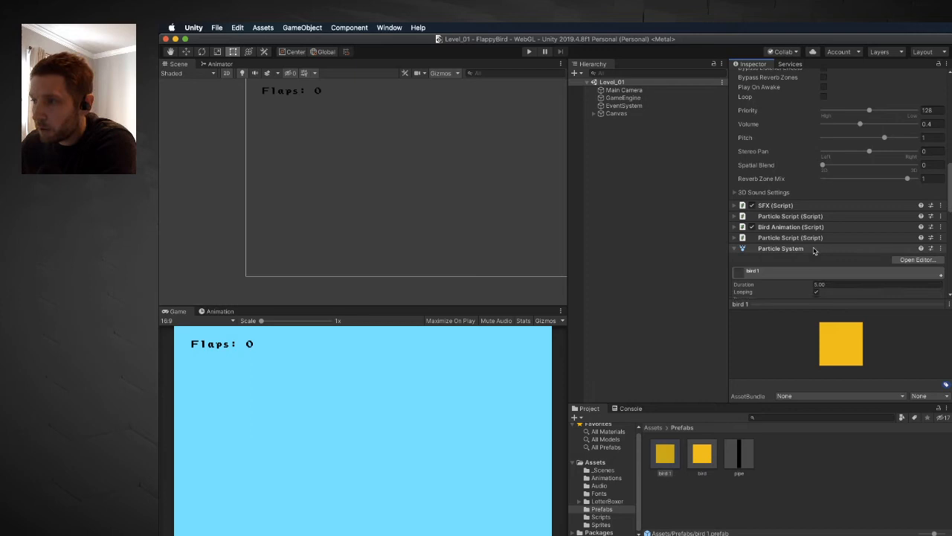
{"action": "scroll", "coordinate": [813, 253], "scroll_direction": "down", "scroll_amount": 6}
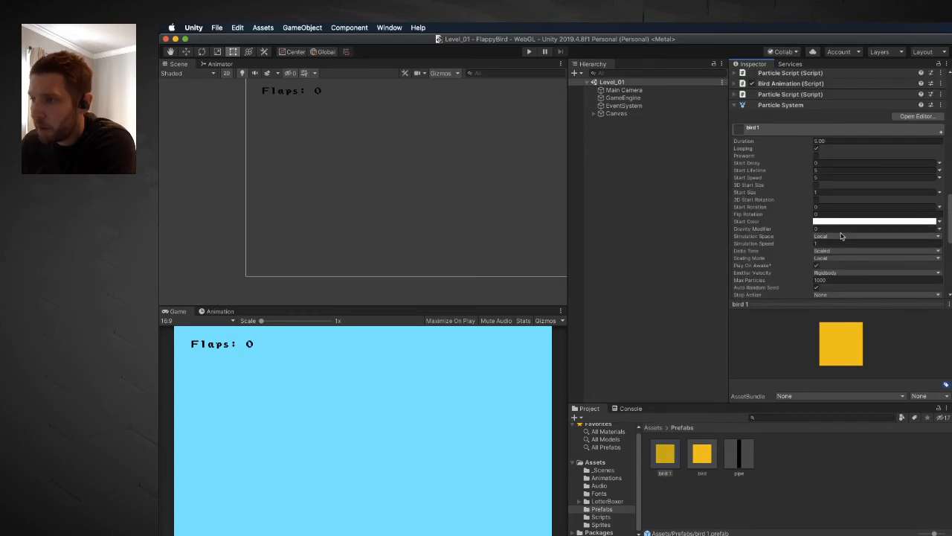
{"action": "scroll", "coordinate": [841, 236], "scroll_direction": "down", "scroll_amount": 2}
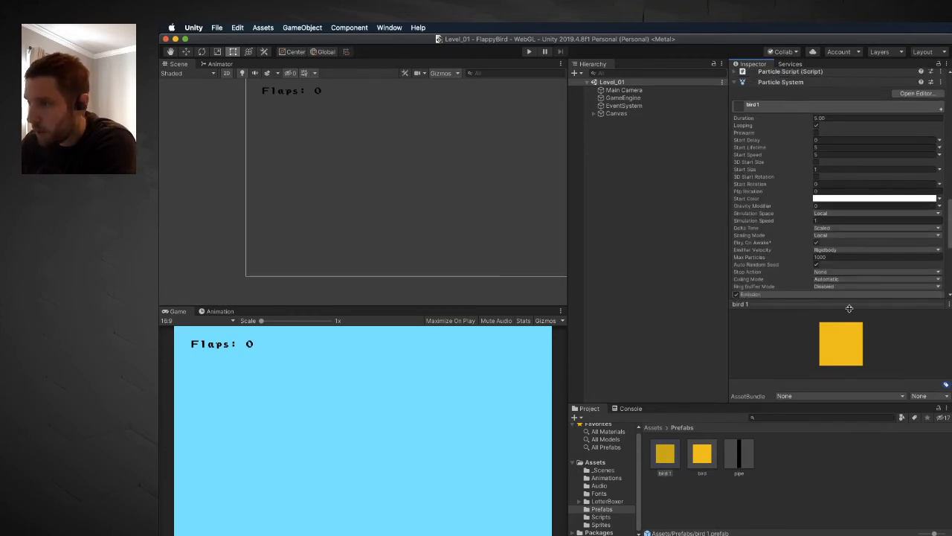
{"action": "left_click", "coordinate": [863, 396]}
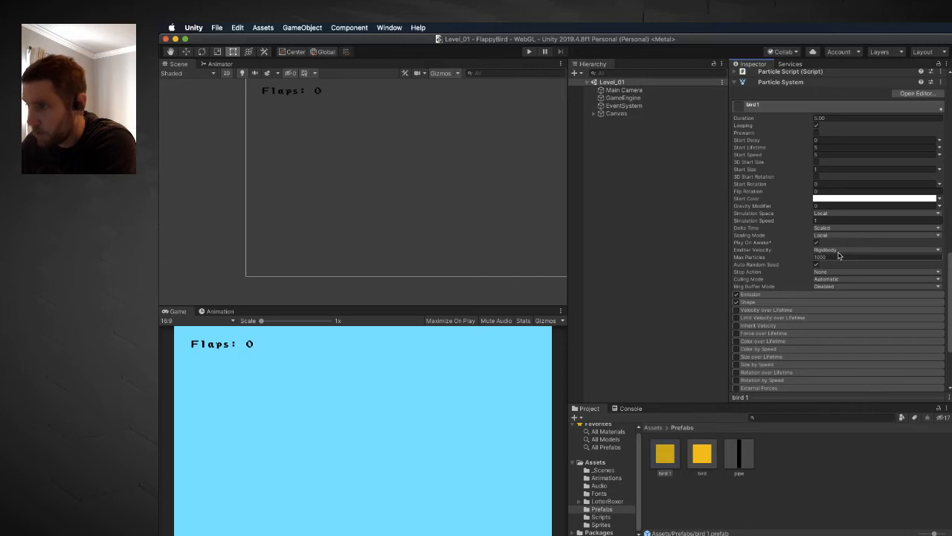
{"action": "scroll", "coordinate": [830, 259], "scroll_direction": "down", "scroll_amount": 5}
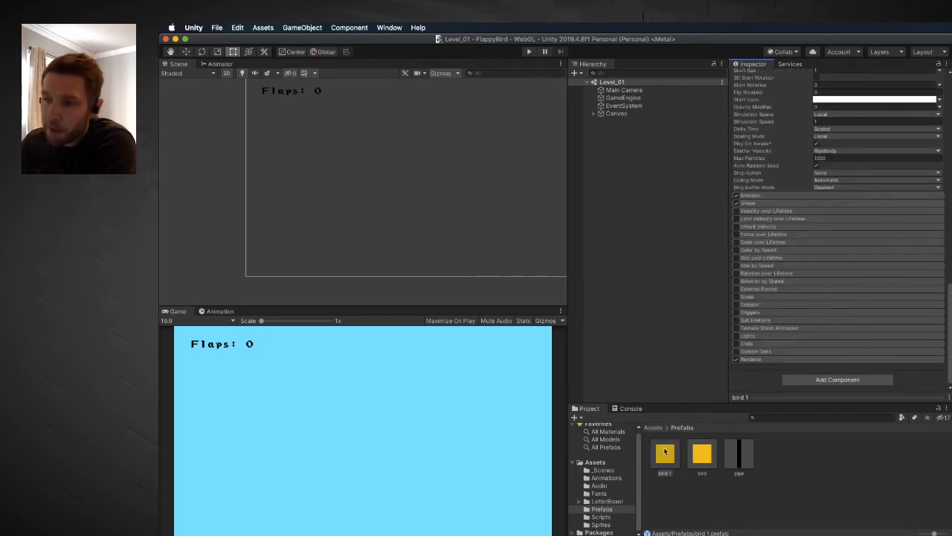
- Enter Prefab Mode for bird 1 and expand the particle system's Renderer module
{"action": "double_click", "coordinate": [665, 451]}
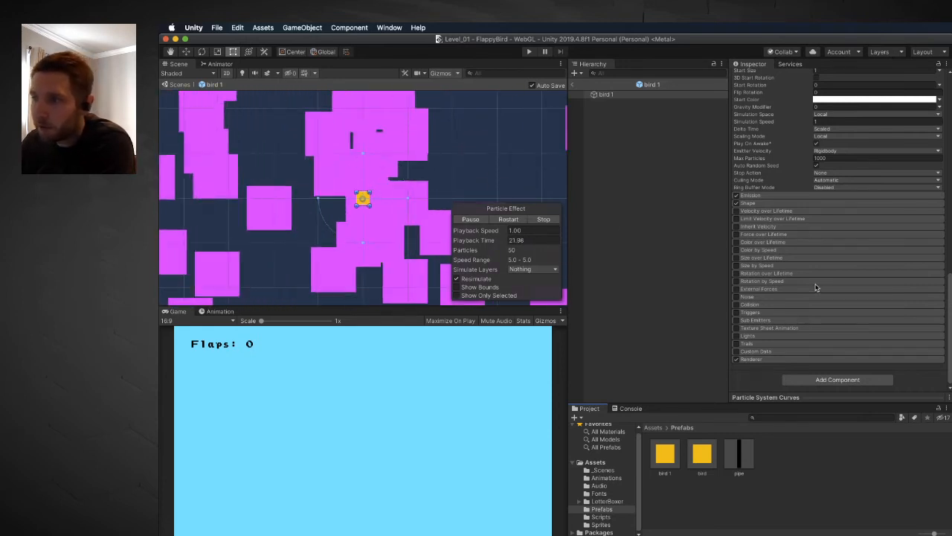
{"action": "left_click", "coordinate": [758, 361]}
{"action": "scroll", "coordinate": [759, 335], "scroll_direction": "down", "scroll_amount": 5}
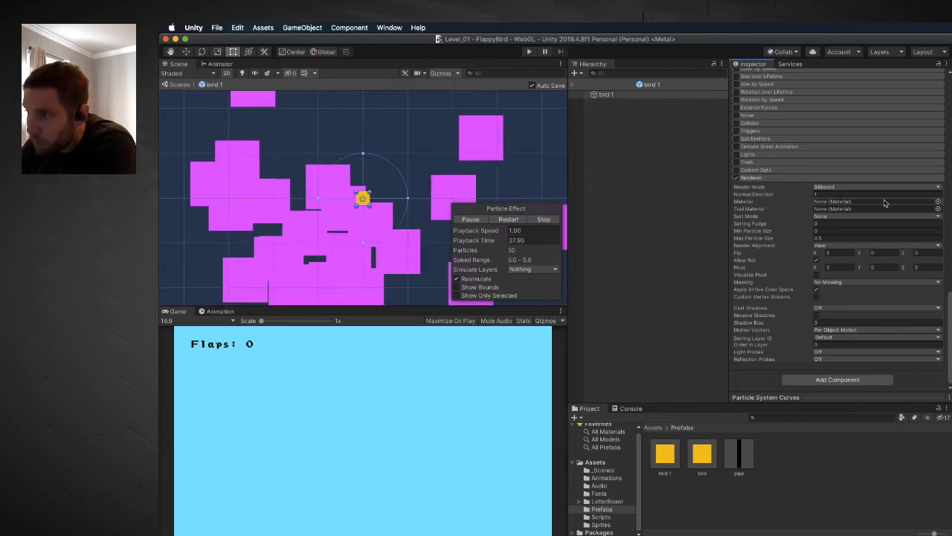
- Assign the Sprites-Default material to the particle Renderer so particles render white
{"action": "left_click", "coordinate": [938, 201]}
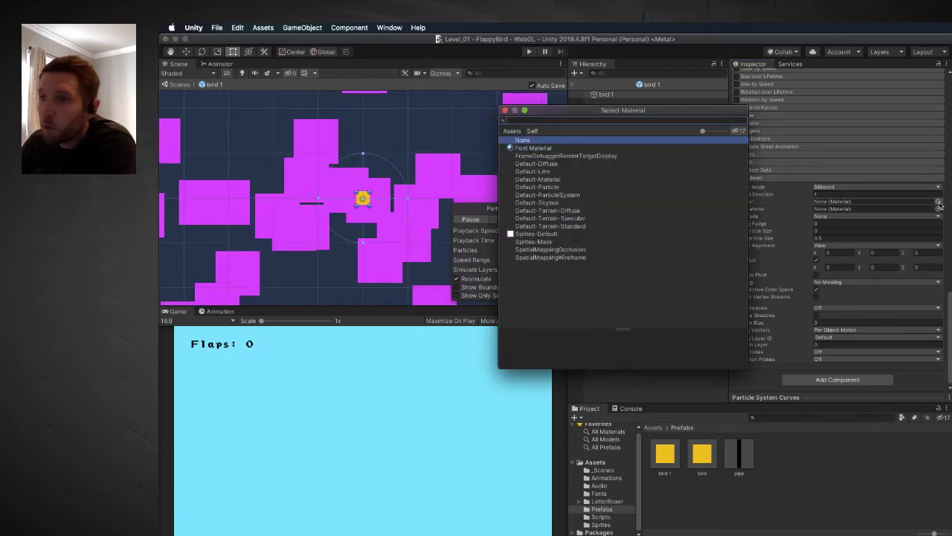
{"action": "left_click", "coordinate": [532, 234]}
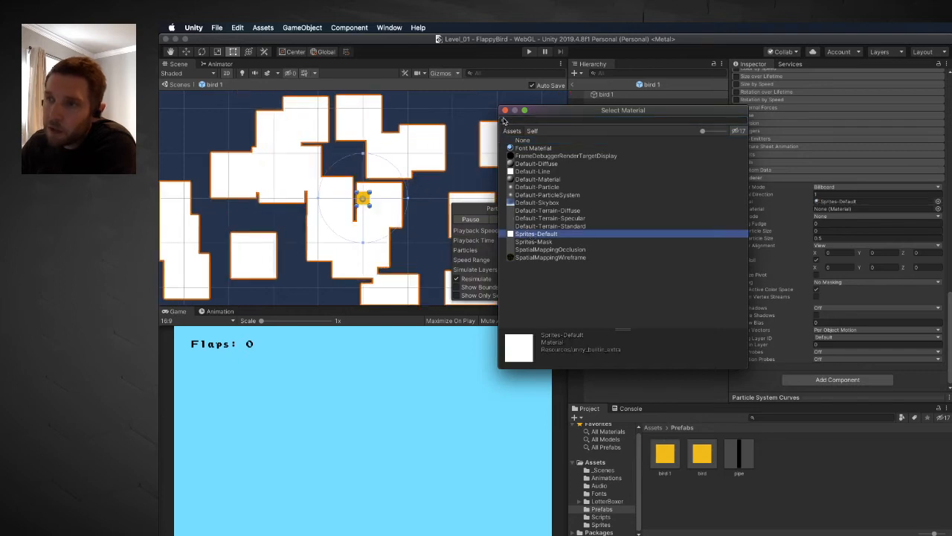
{"action": "left_click", "coordinate": [504, 111]}
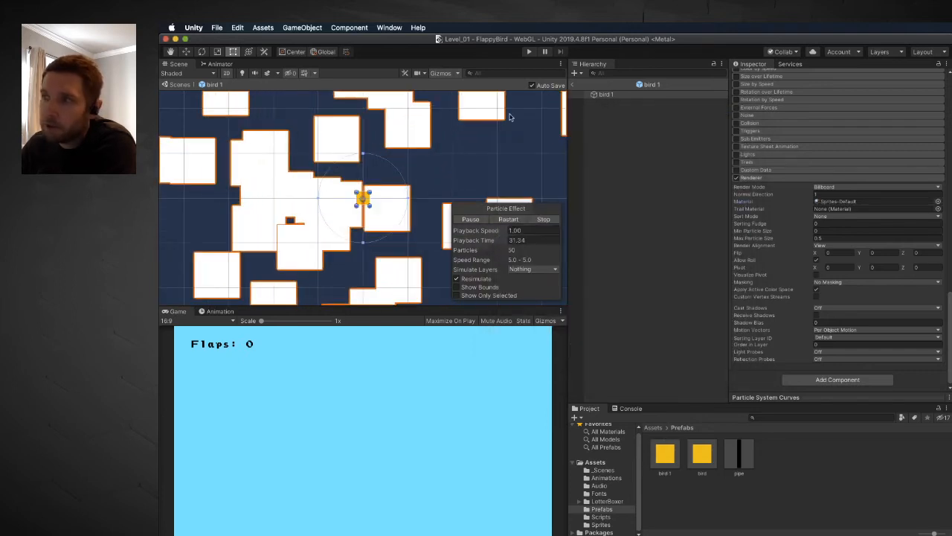
{"action": "scroll", "coordinate": [776, 274], "scroll_direction": "up", "scroll_amount": 10}
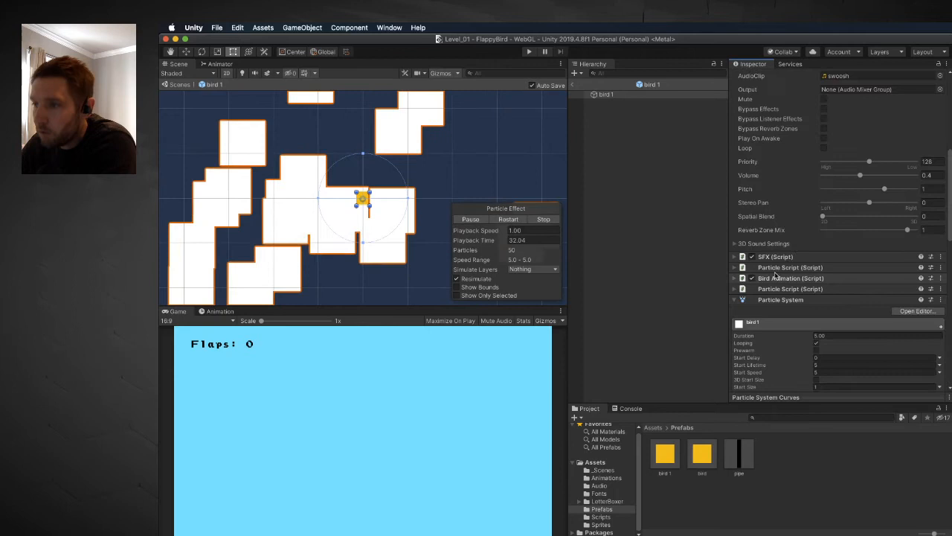
{"action": "scroll", "coordinate": [776, 274], "scroll_direction": "down", "scroll_amount": 5}
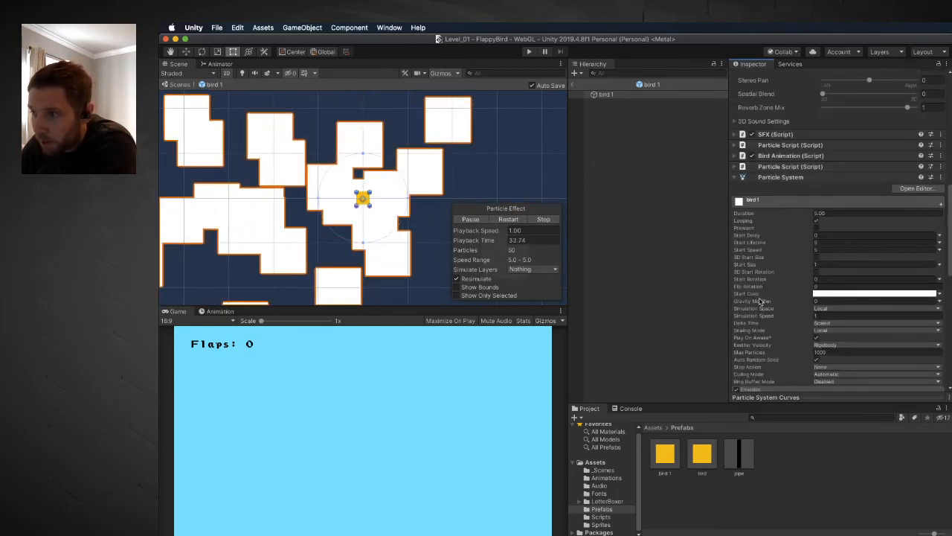
- Set the particles' Start Color to yellow FFC000 sampled from the bird sprite
{"action": "left_click", "coordinate": [839, 294]}
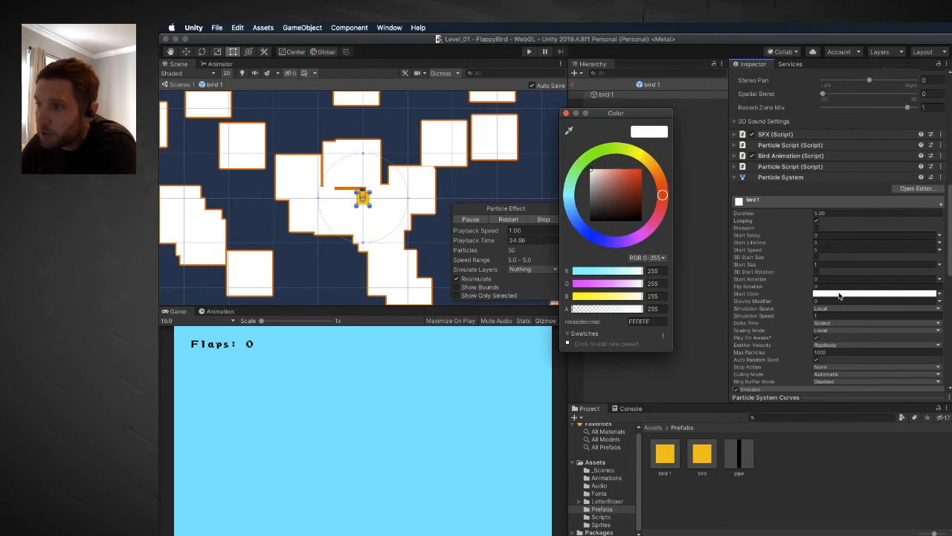
{"action": "left_click", "coordinate": [569, 131]}
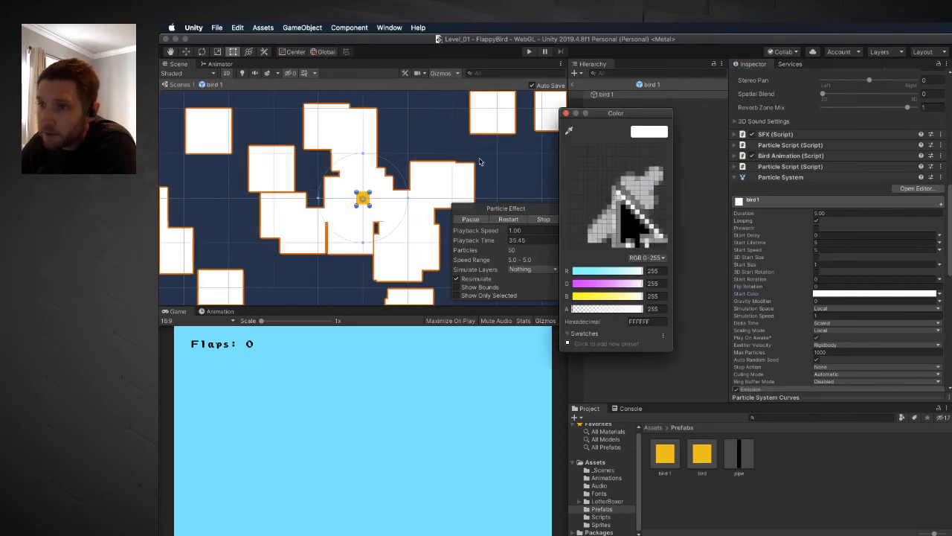
{"action": "left_click", "coordinate": [366, 197]}
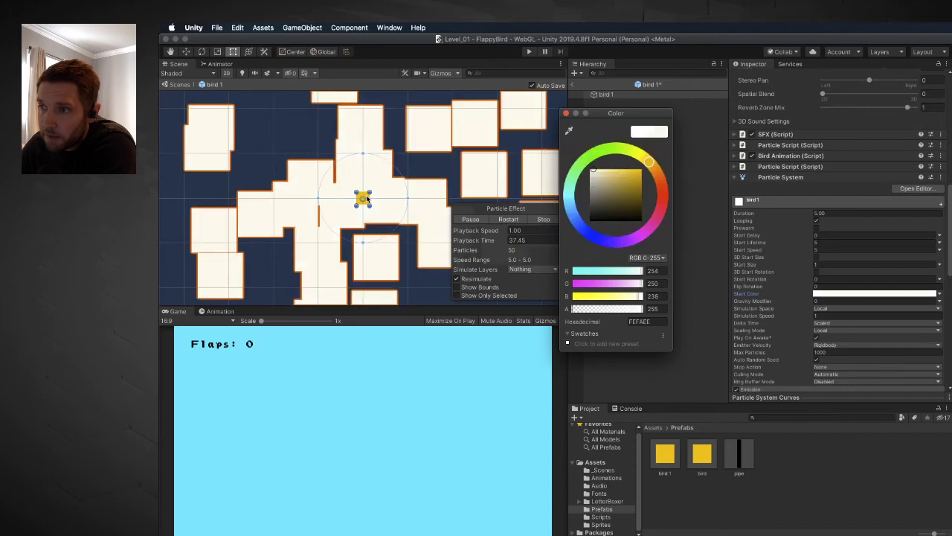
{"action": "key", "text": "super+z"}
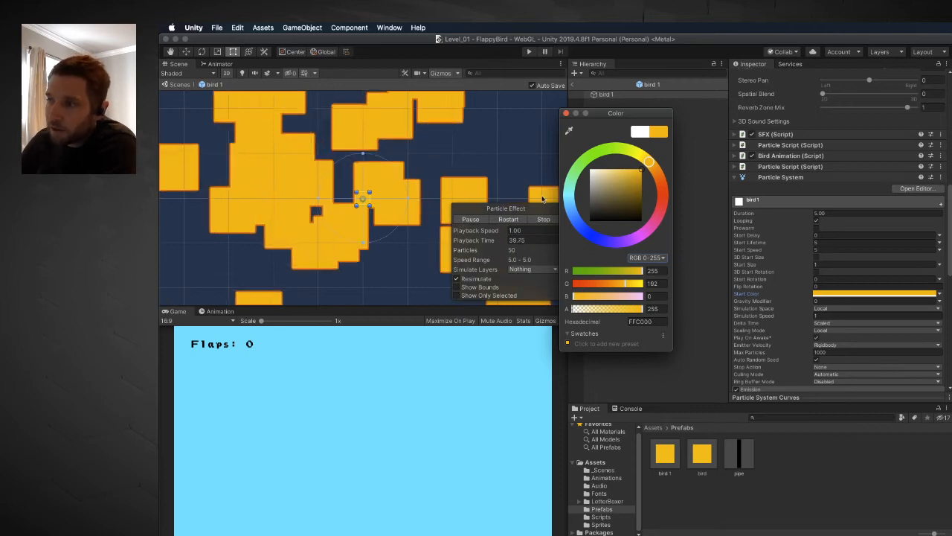
{"action": "left_click", "coordinate": [939, 296]}
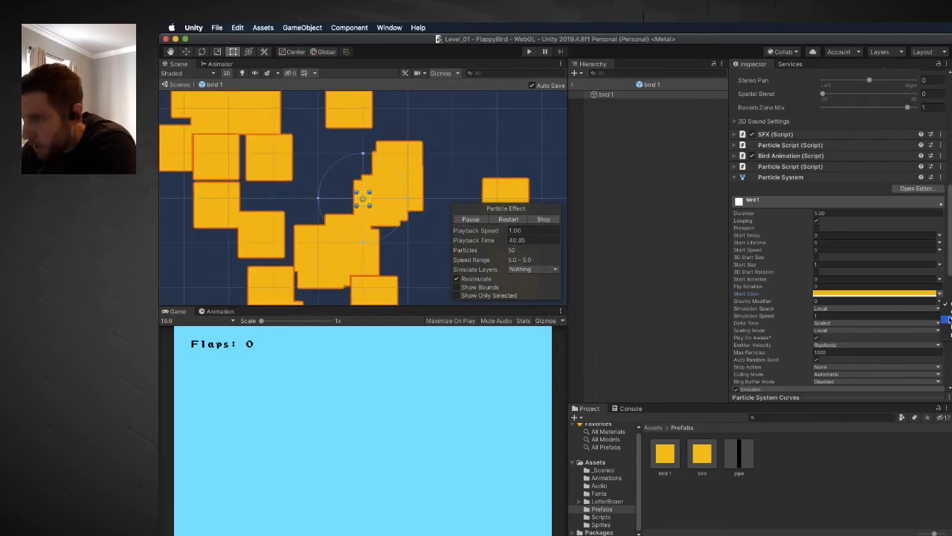
- Make Start Color vary between two colours and pick orange FF9900 as the second
{"action": "left_click", "coordinate": [945, 322]}
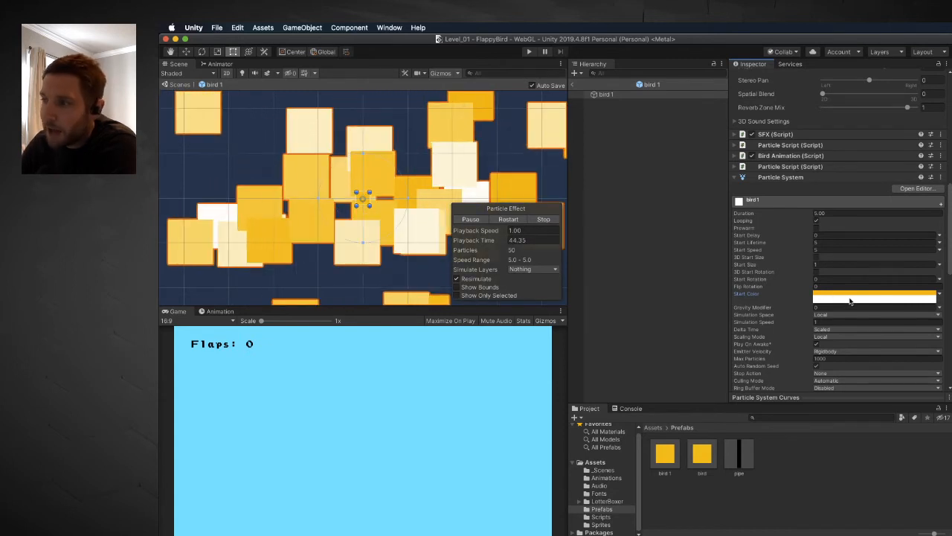
{"action": "left_click", "coordinate": [850, 297]}
{"action": "left_click", "coordinate": [837, 301]}
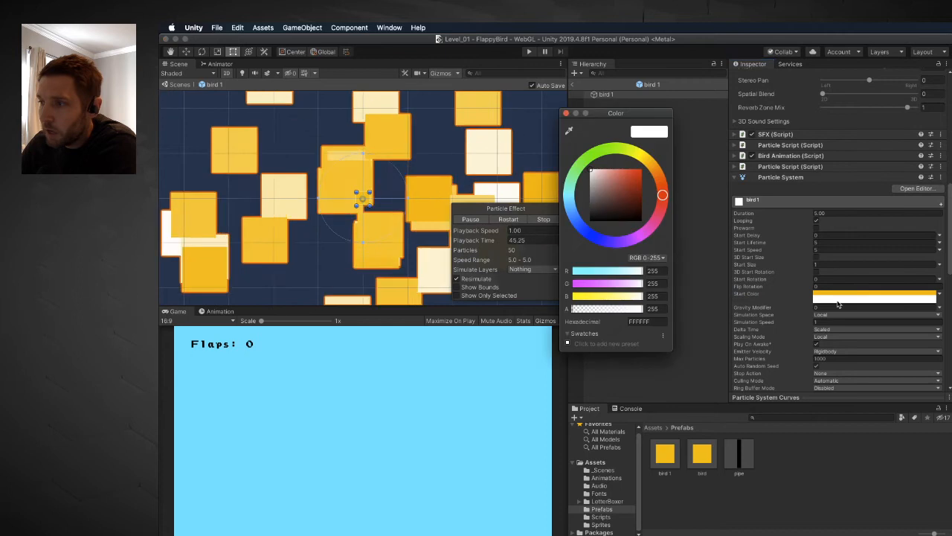
{"action": "left_click", "coordinate": [659, 177]}
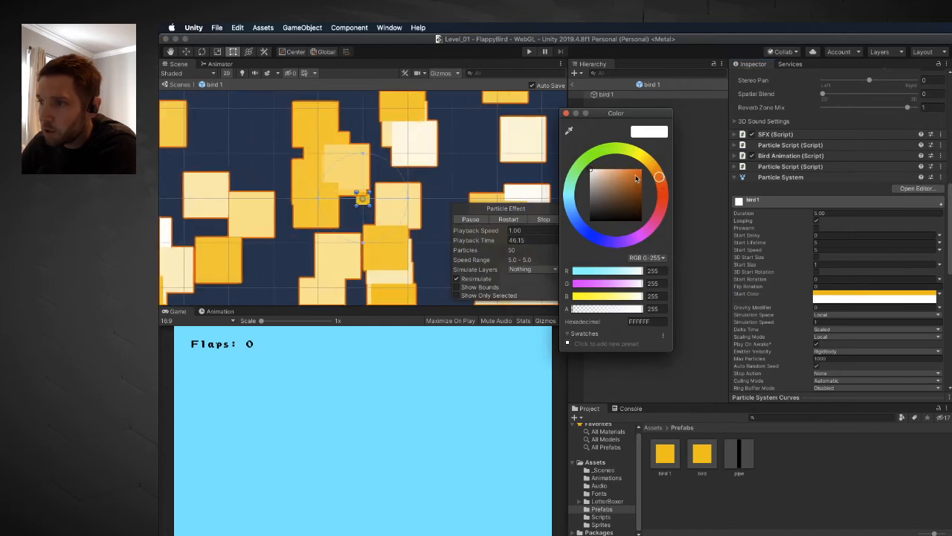
{"action": "left_click", "coordinate": [638, 176]}
{"action": "left_click", "coordinate": [654, 170]}
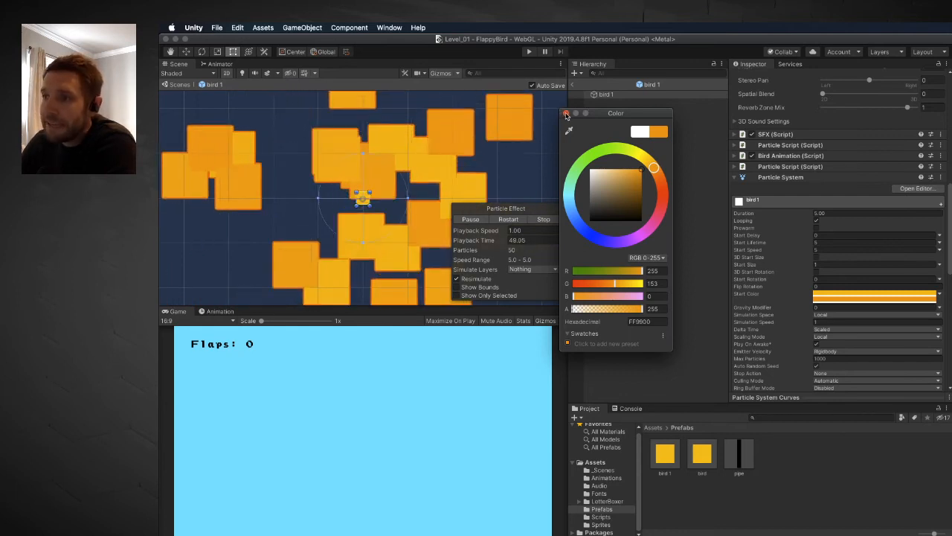
- Disable Looping on the particle system and stop the preview after a restart check
{"action": "left_click", "coordinate": [567, 113]}
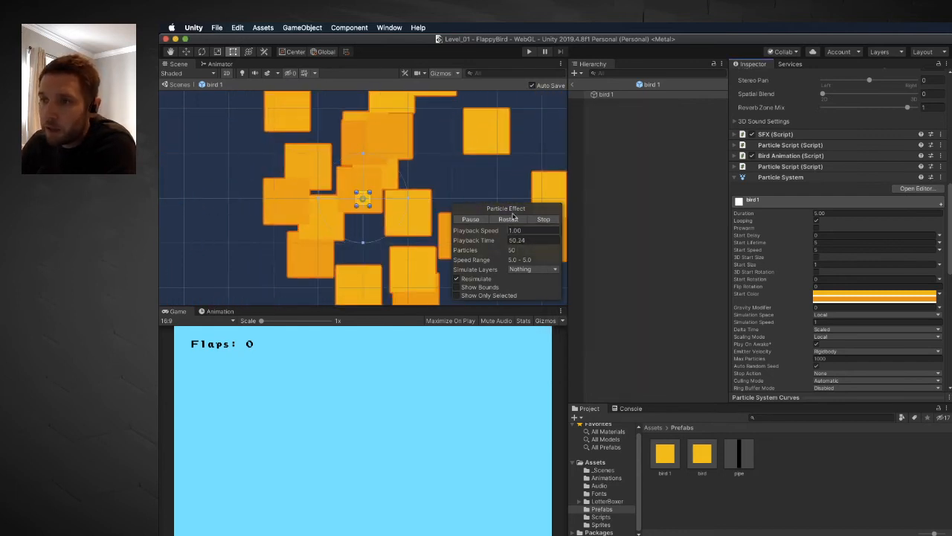
{"action": "left_click", "coordinate": [544, 219]}
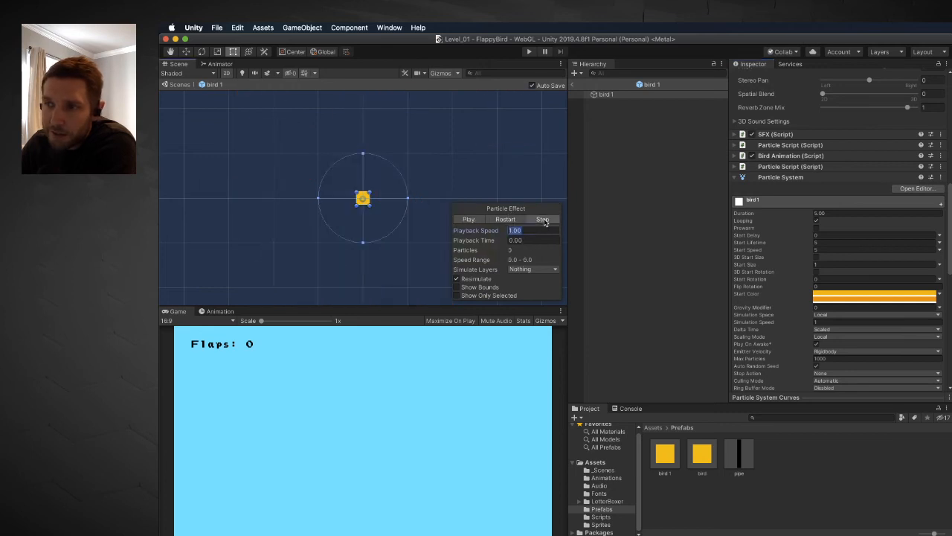
{"action": "left_click", "coordinate": [506, 220]}
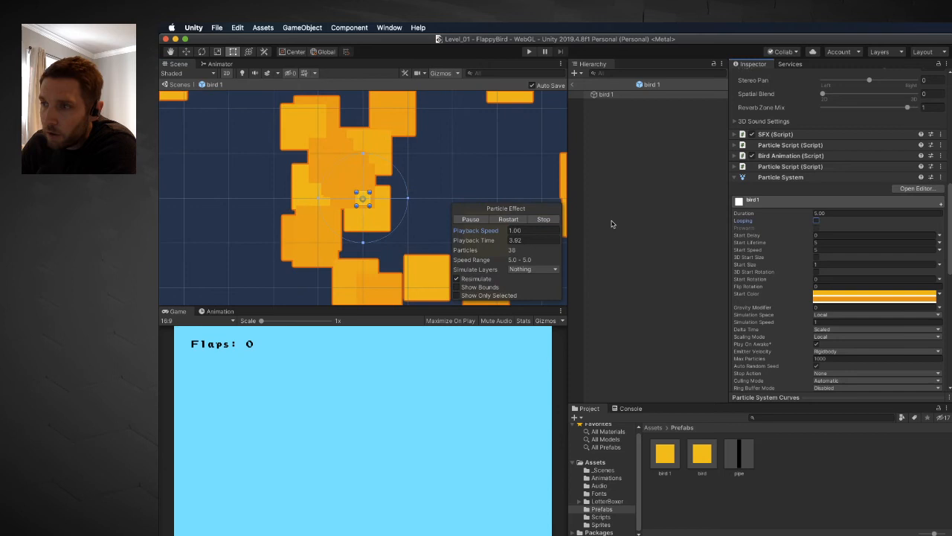
{"action": "left_click", "coordinate": [544, 219]}
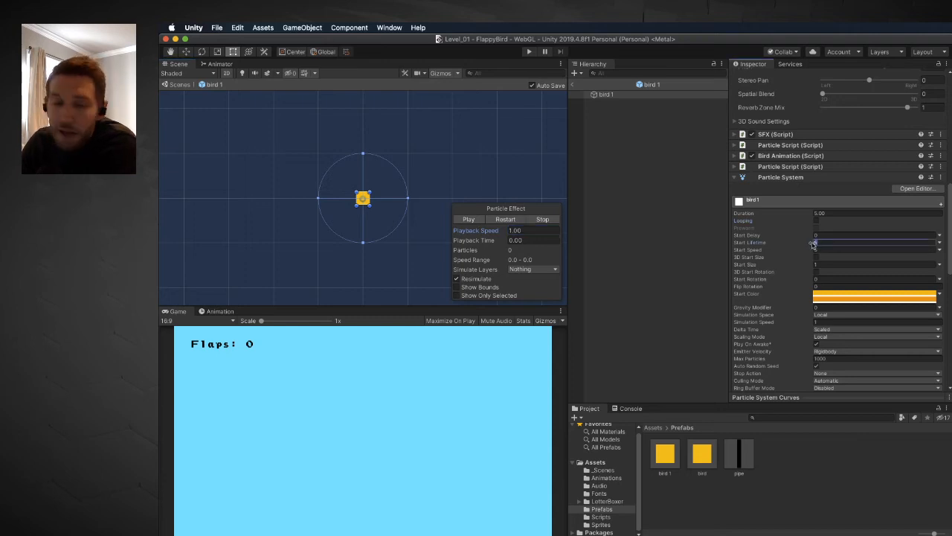
{"action": "mouse_move", "coordinate": [814, 243]}
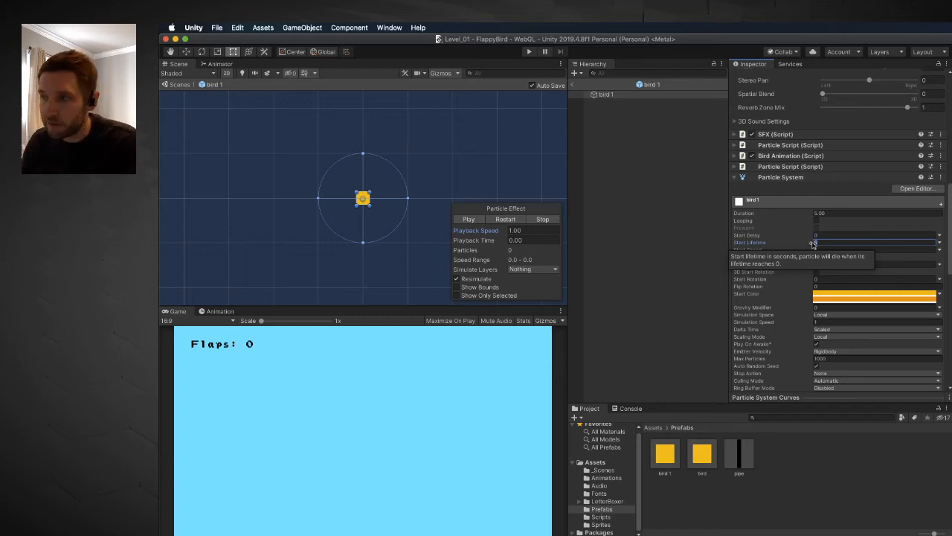
- Set Start Lifetime and Duration to 0.25 each and replay the shortened effect
{"action": "key", "text": "BackSpace"}
{"action": "type", "text": "0.2"}
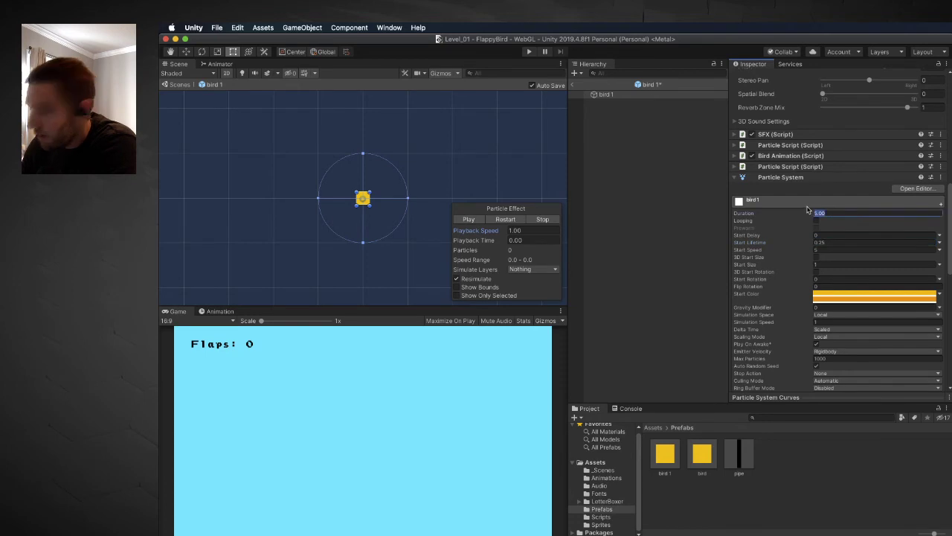
{"action": "key", "text": "BackSpace"}
{"action": "type", "text": ".25"}
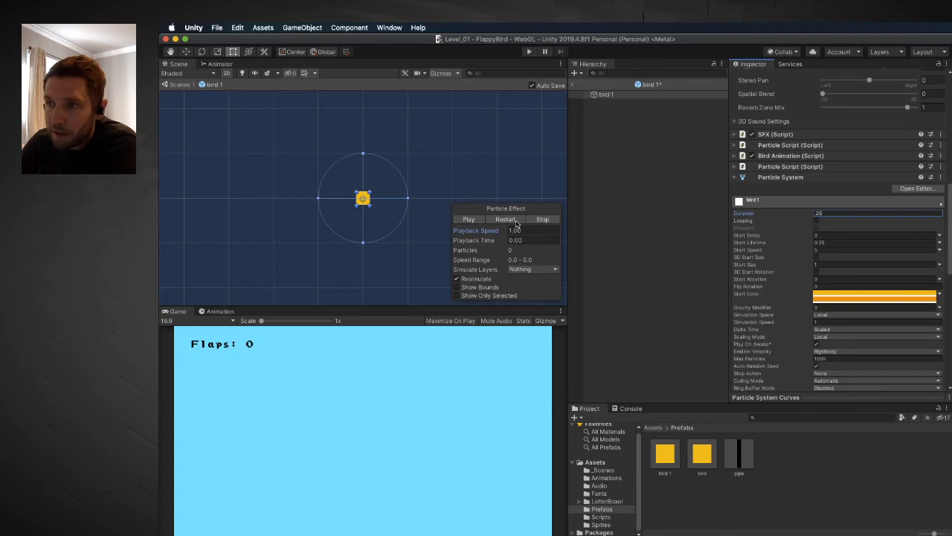
{"action": "left_click", "coordinate": [511, 219]}
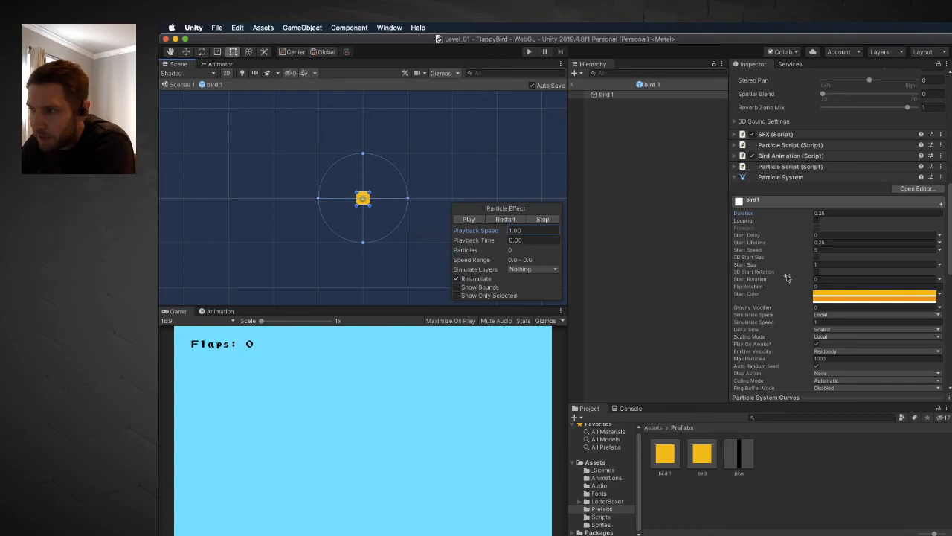
{"action": "mouse_move", "coordinate": [855, 272]}
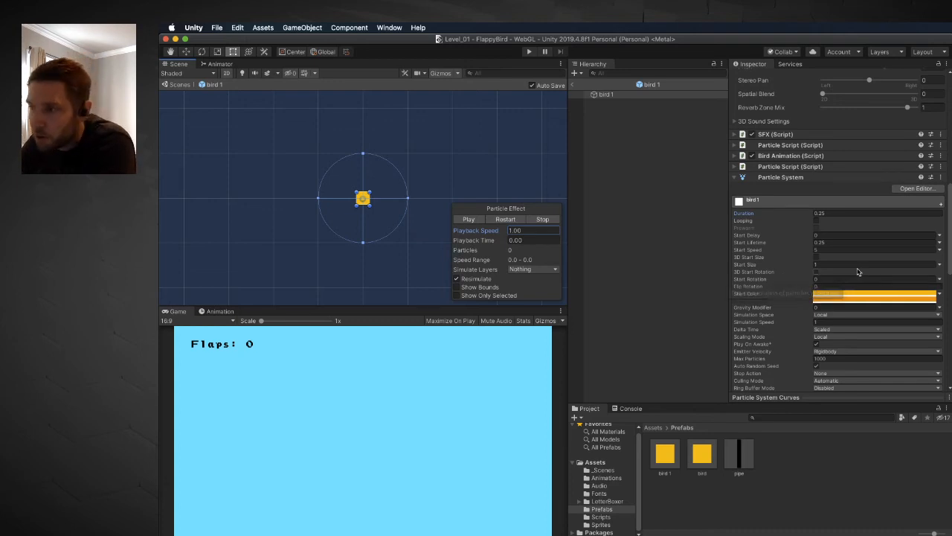
{"action": "scroll", "coordinate": [863, 260], "scroll_direction": "down", "scroll_amount": 5}
{"action": "scroll", "coordinate": [862, 260], "scroll_direction": "down", "scroll_amount": 4}
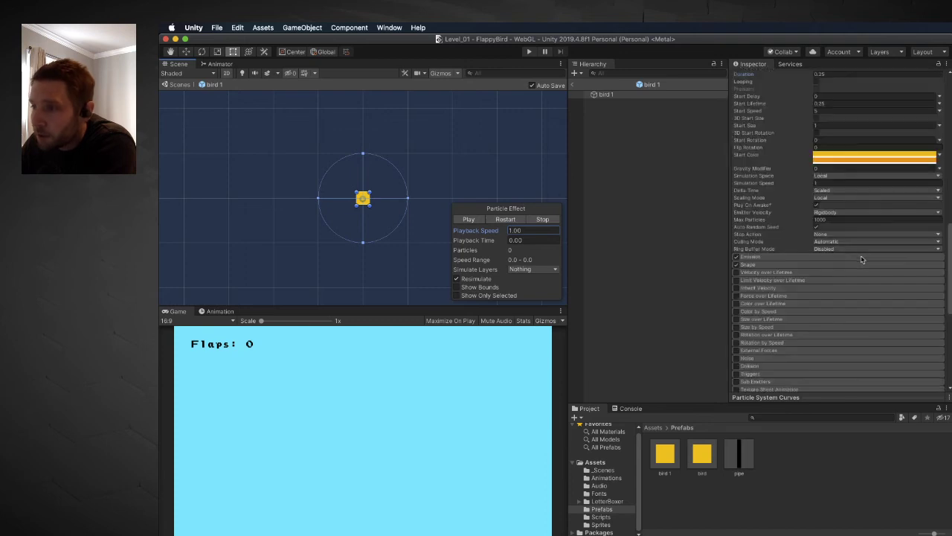
- Add an Emission burst of 30 particles at time 0 and replay to check it
{"action": "left_click", "coordinate": [766, 258]}
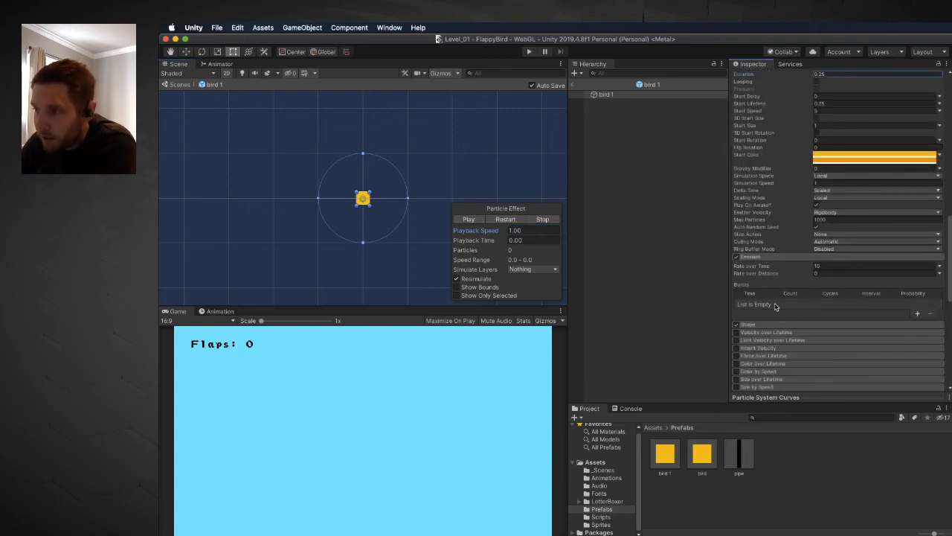
{"action": "left_click", "coordinate": [918, 314]}
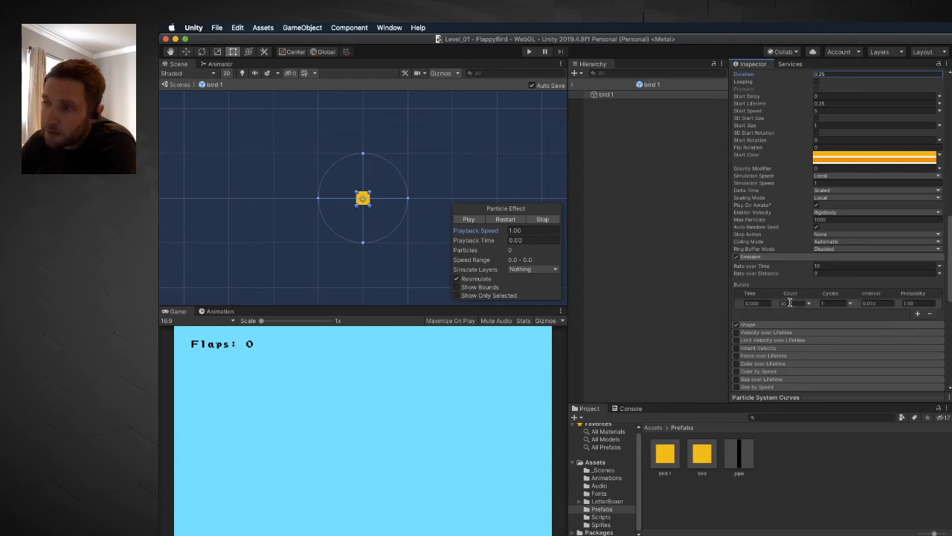
{"action": "left_click", "coordinate": [505, 219]}
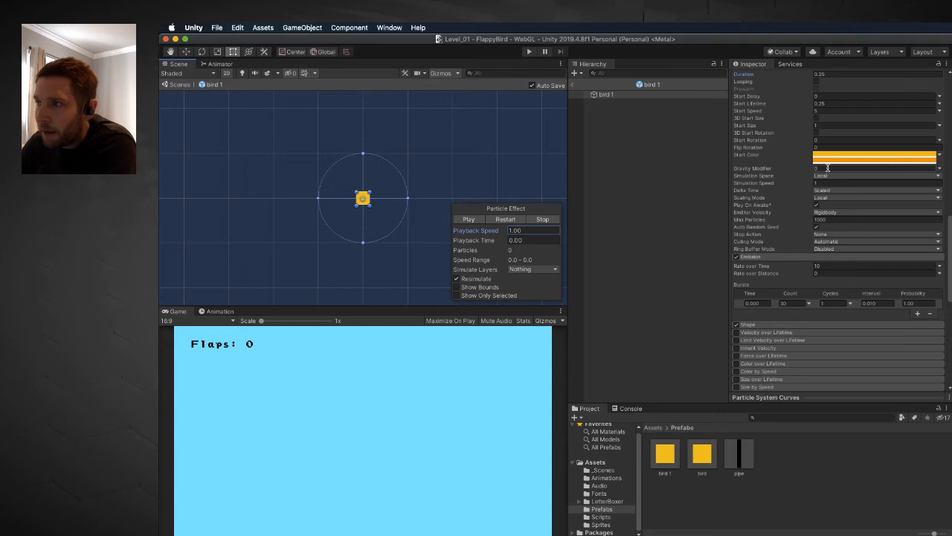
{"action": "scroll", "coordinate": [828, 170], "scroll_direction": "up", "scroll_amount": 5}
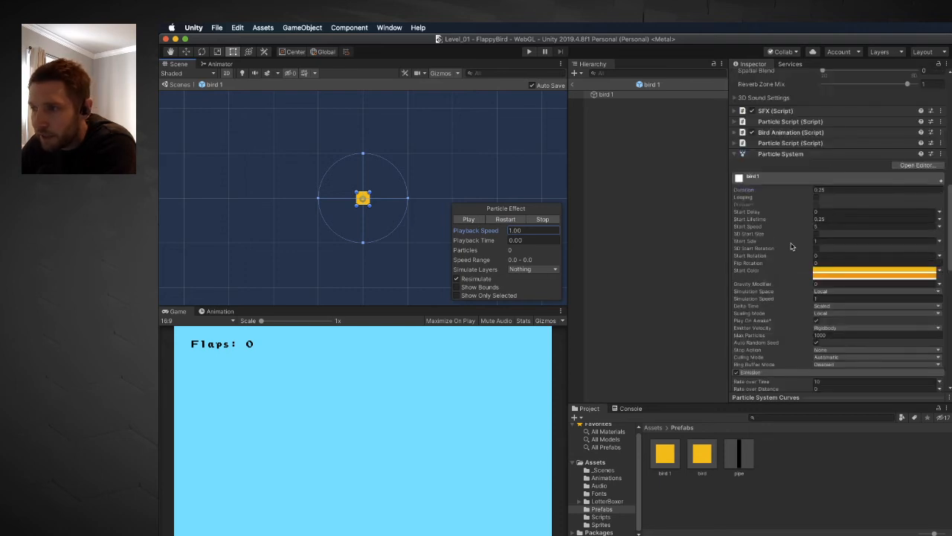
- Tune the burst to Start Size 0.25 and Start Speed 20, replaying the preview between edits
{"action": "left_click", "coordinate": [818, 240]}
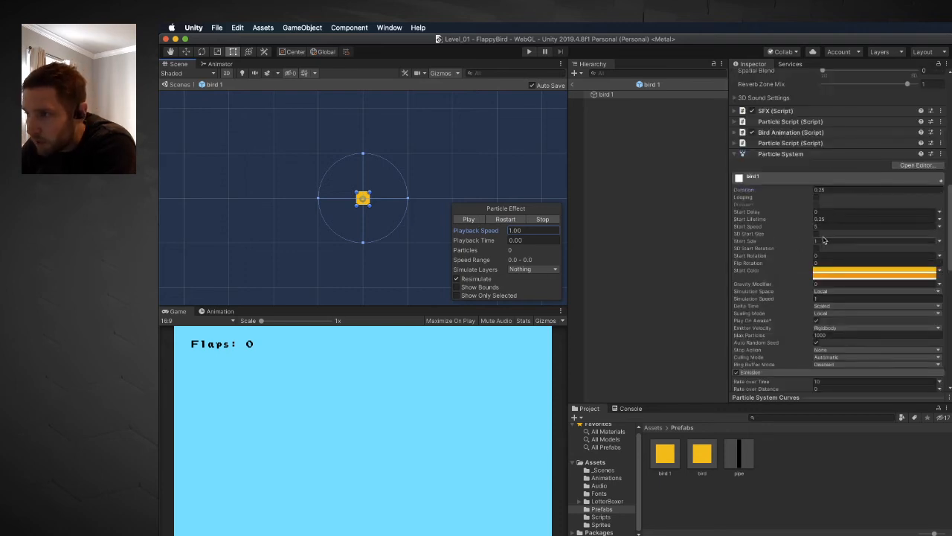
{"action": "left_click", "coordinate": [826, 226]}
{"action": "type", "text": "10"}
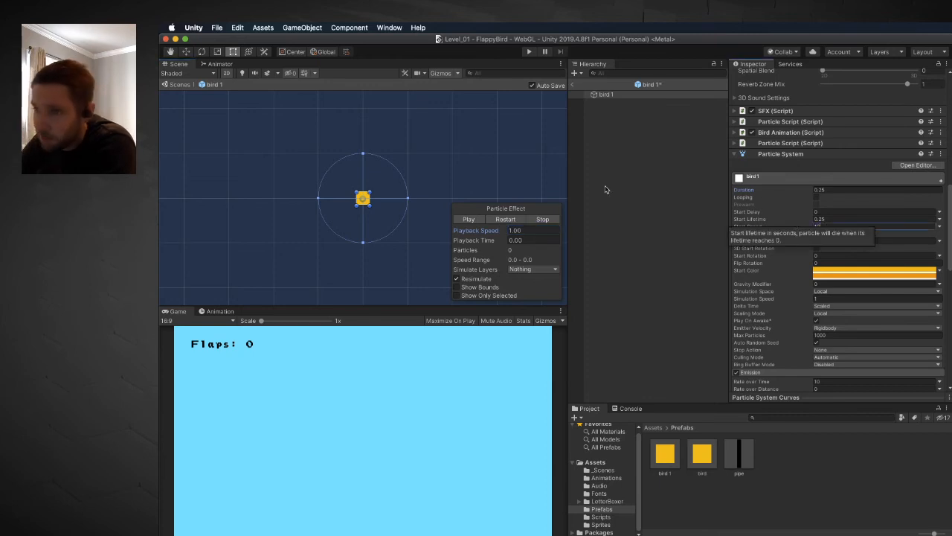
{"action": "left_click", "coordinate": [506, 219]}
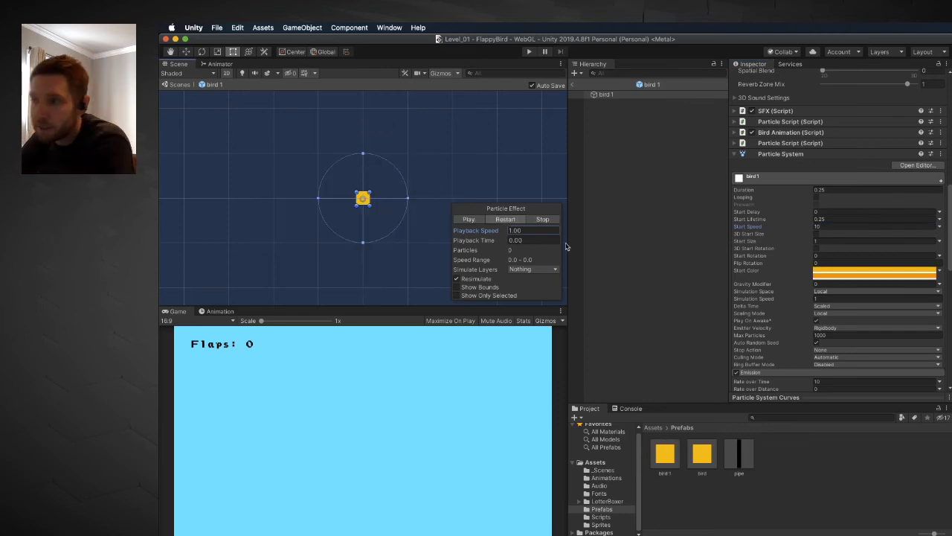
{"action": "left_click", "coordinate": [826, 241]}
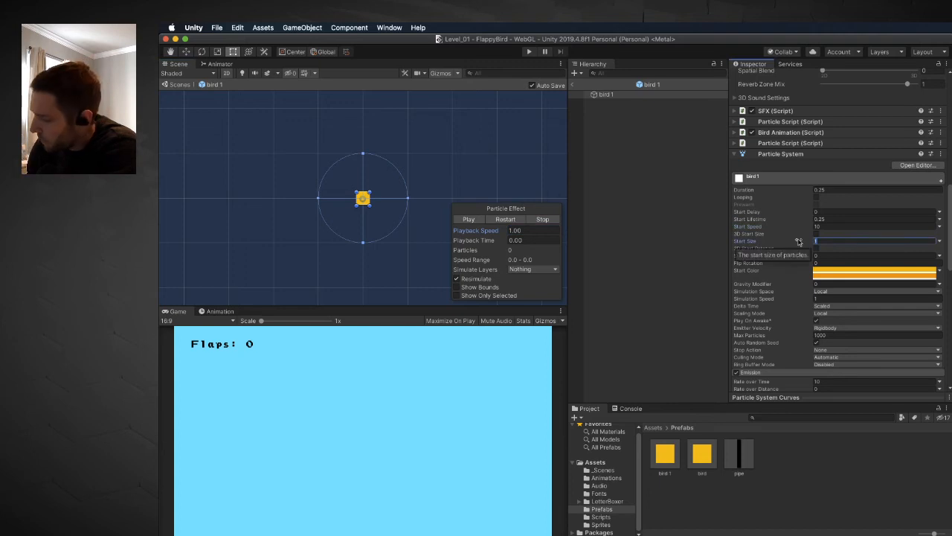
{"action": "type", "text": ".125"}
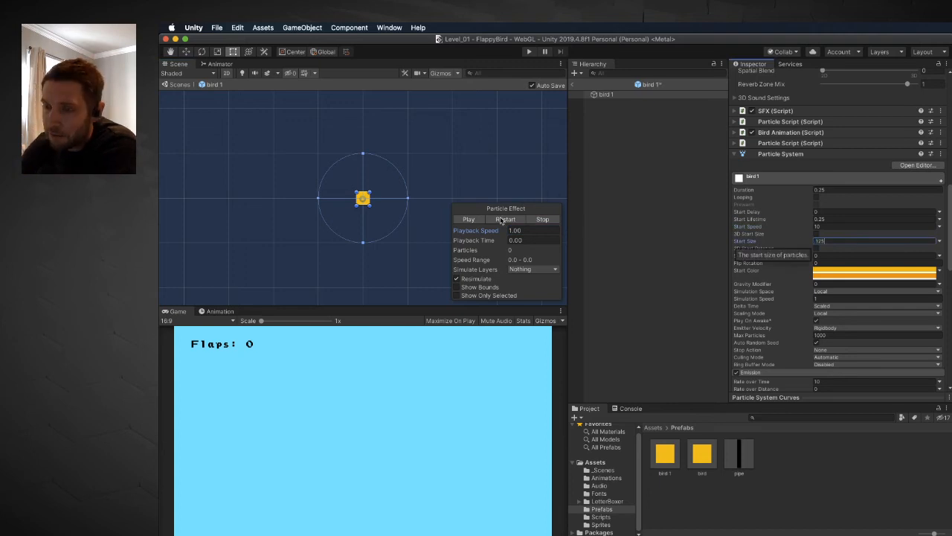
{"action": "left_click", "coordinate": [506, 220]}
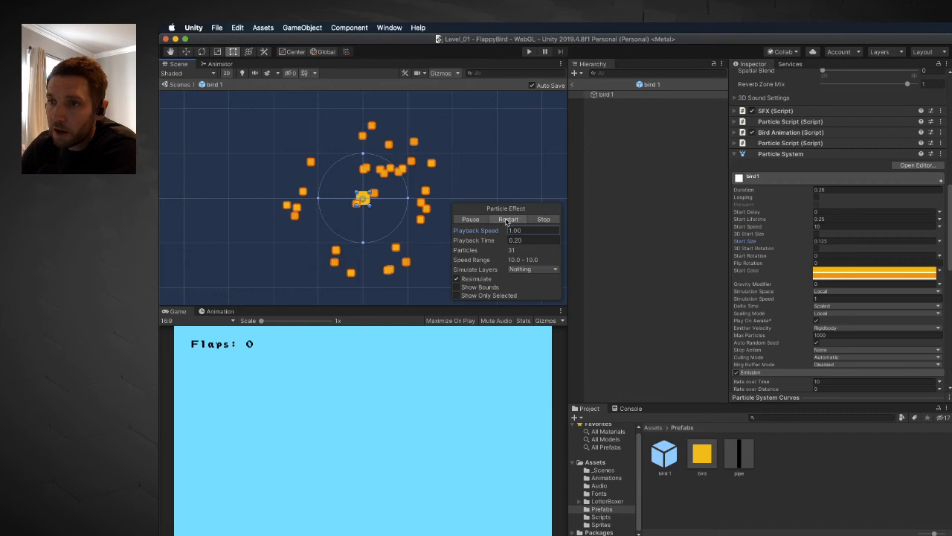
{"action": "left_click", "coordinate": [826, 243]}
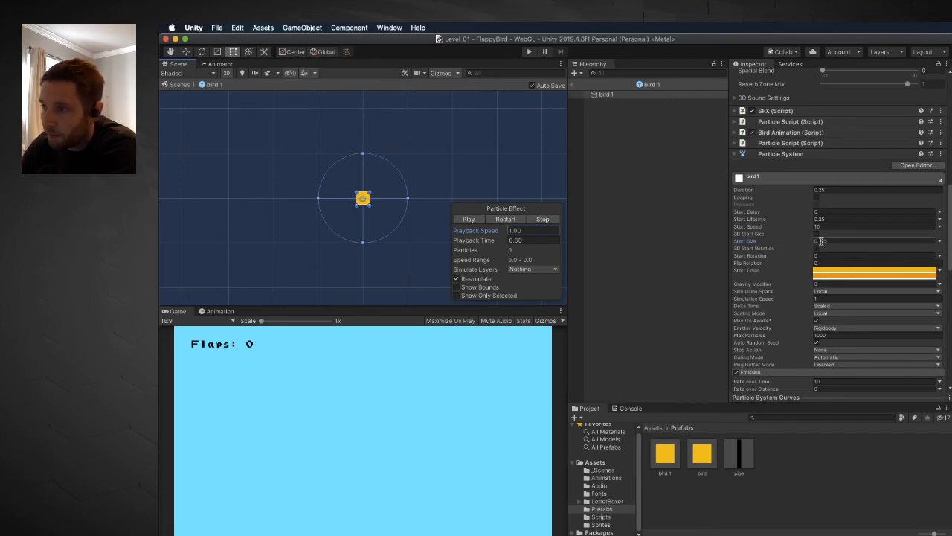
{"action": "type", "text": "5"}
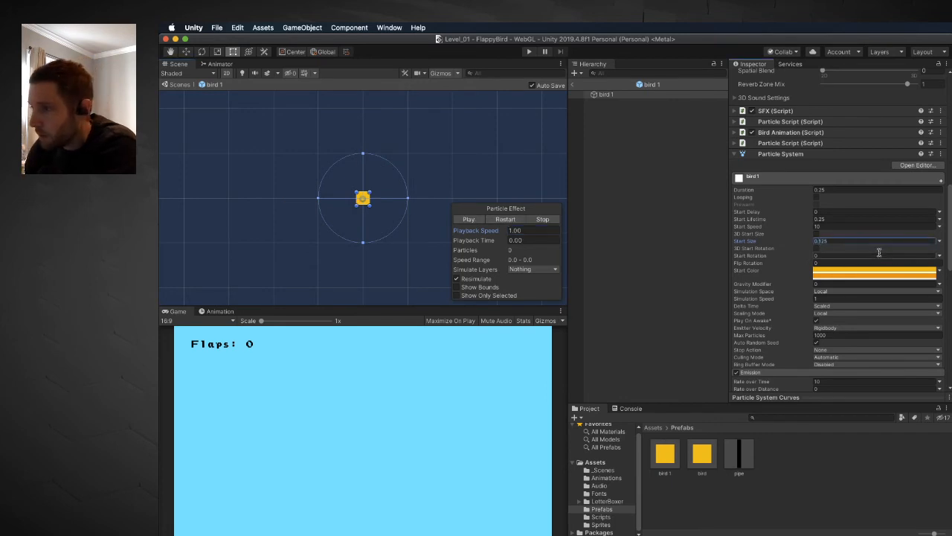
{"action": "type", "text": "25"}
{"action": "key", "text": "Return"}
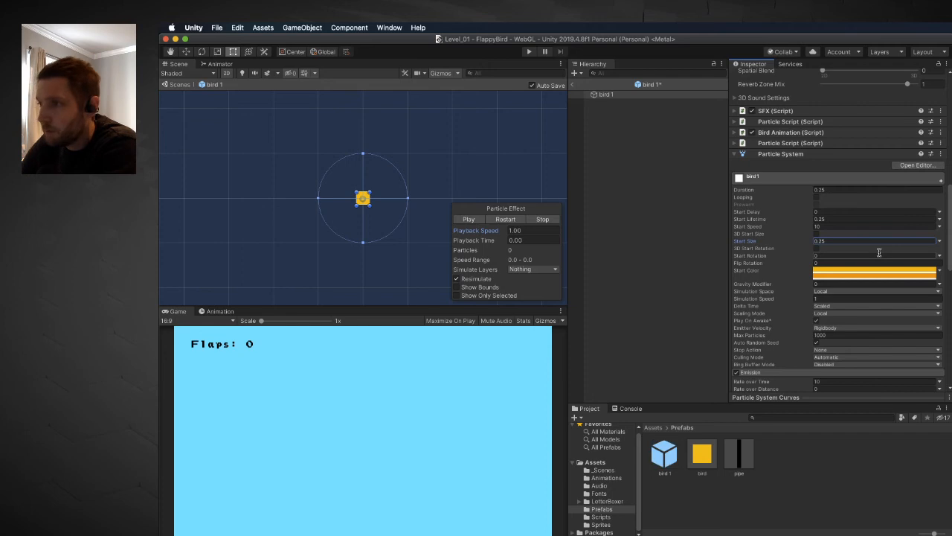
{"action": "left_click", "coordinate": [512, 220]}
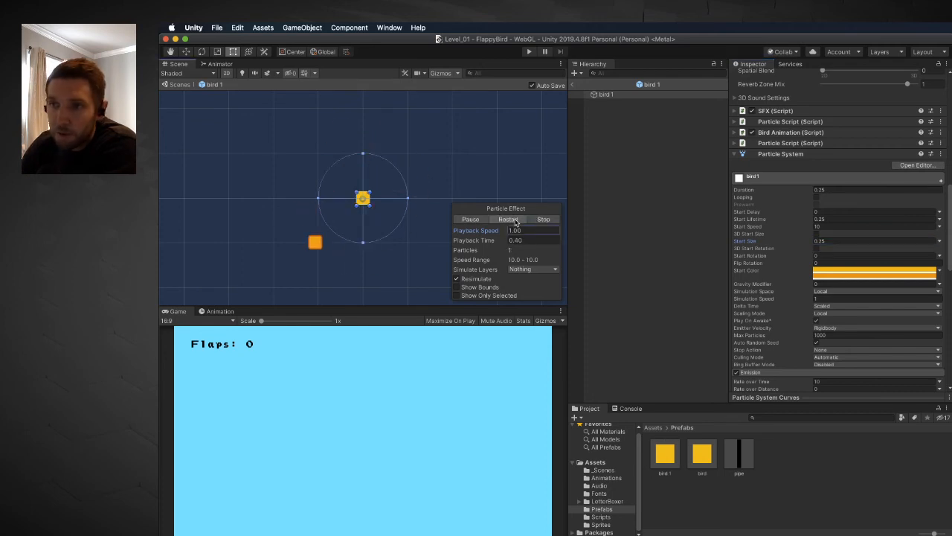
{"action": "left_click", "coordinate": [826, 227]}
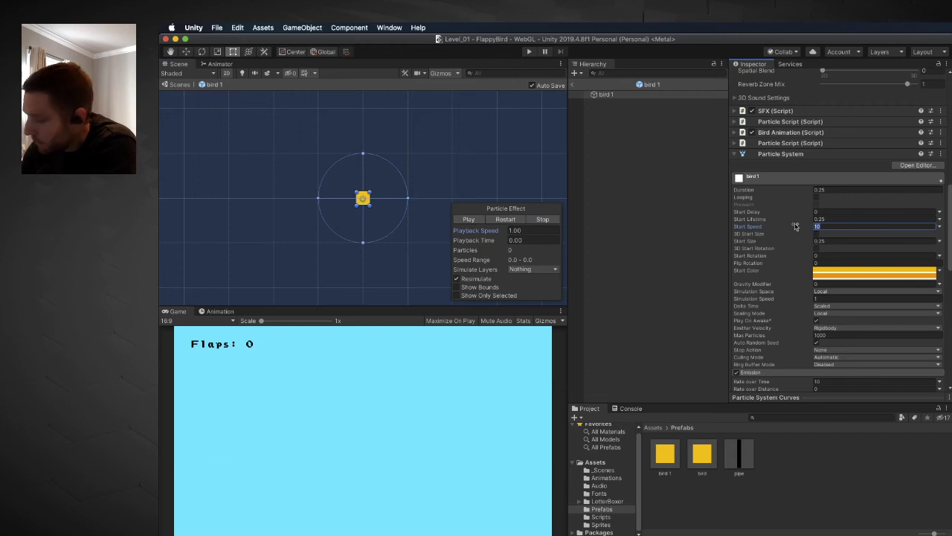
{"action": "type", "text": "20"}
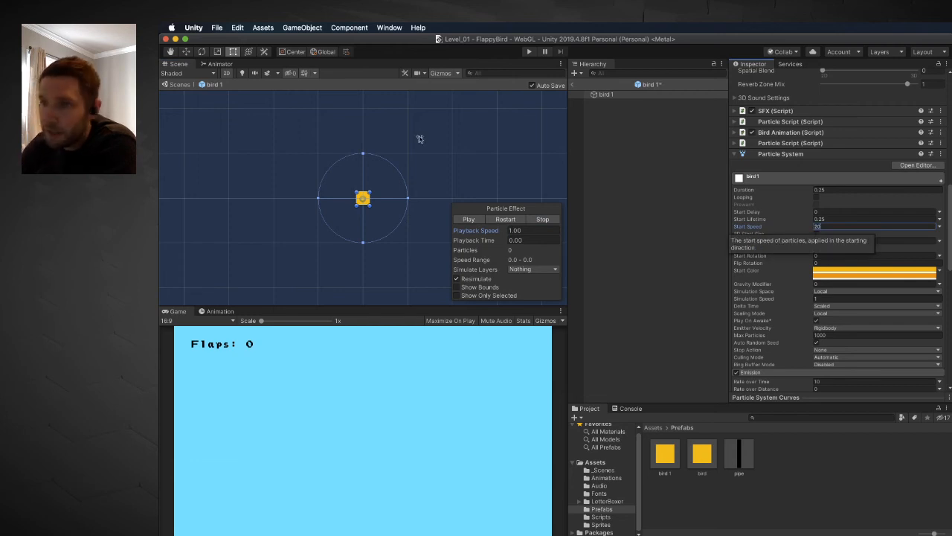
{"action": "left_click", "coordinate": [469, 219]}
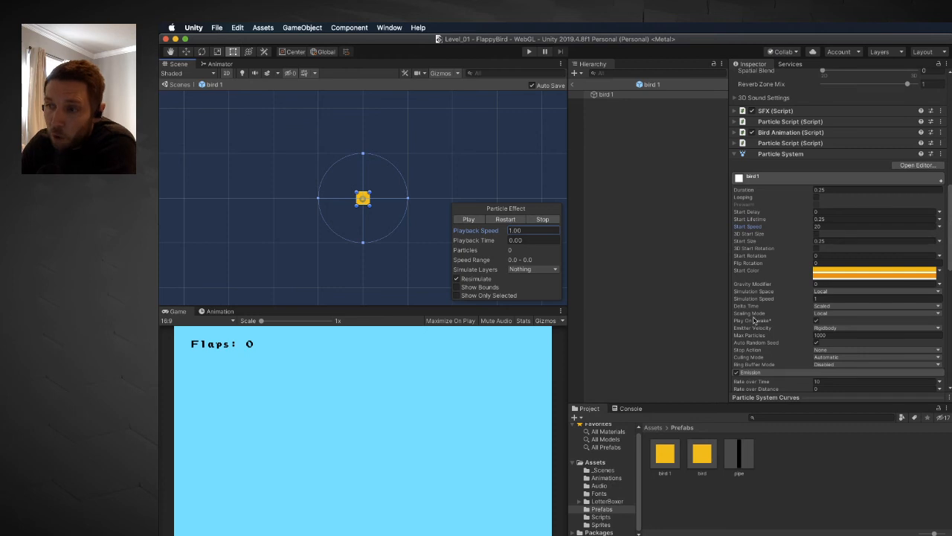
- Uncheck Play On Awake and open ParticleScript from the Scripts folder in Visual Studio
{"action": "left_click", "coordinate": [817, 321]}
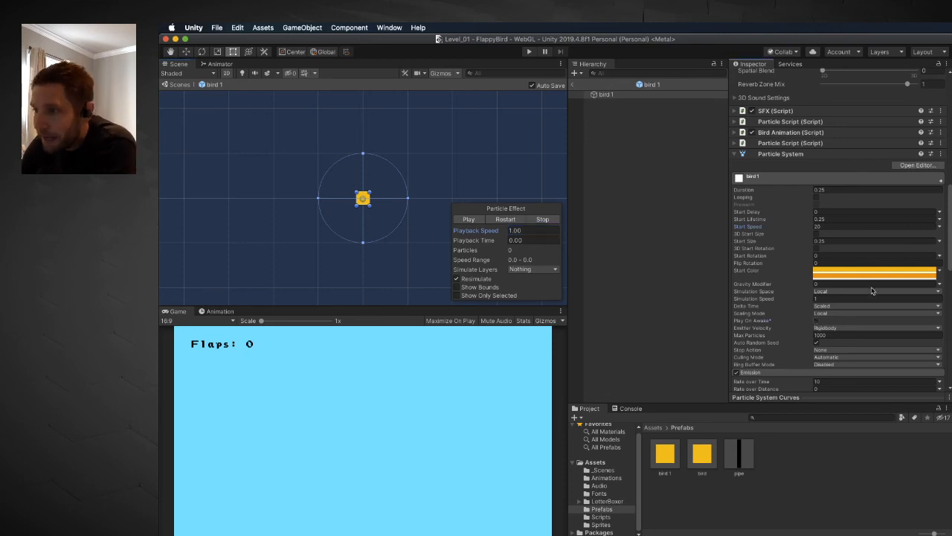
{"action": "scroll", "coordinate": [834, 332], "scroll_direction": "down", "scroll_amount": 3}
{"action": "scroll", "coordinate": [834, 333], "scroll_direction": "down", "scroll_amount": 3}
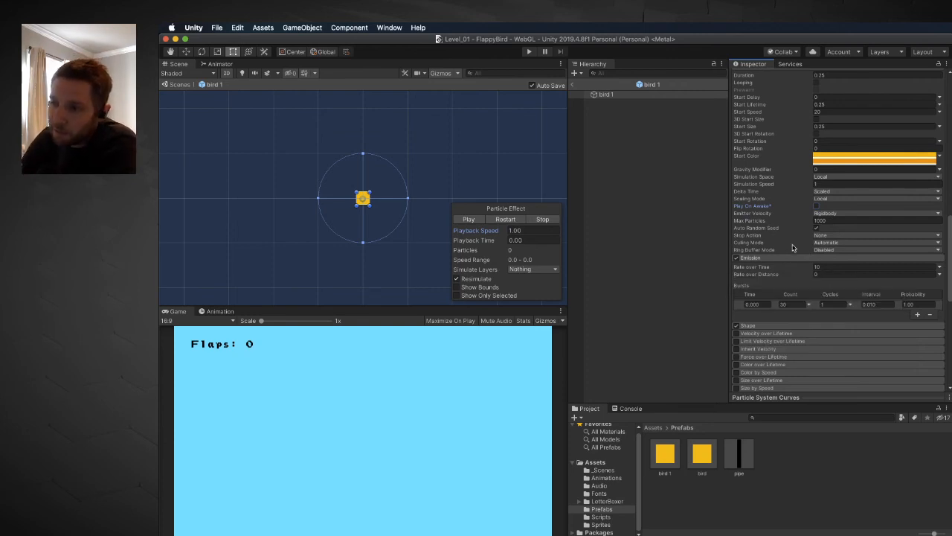
{"action": "left_click", "coordinate": [601, 517]}
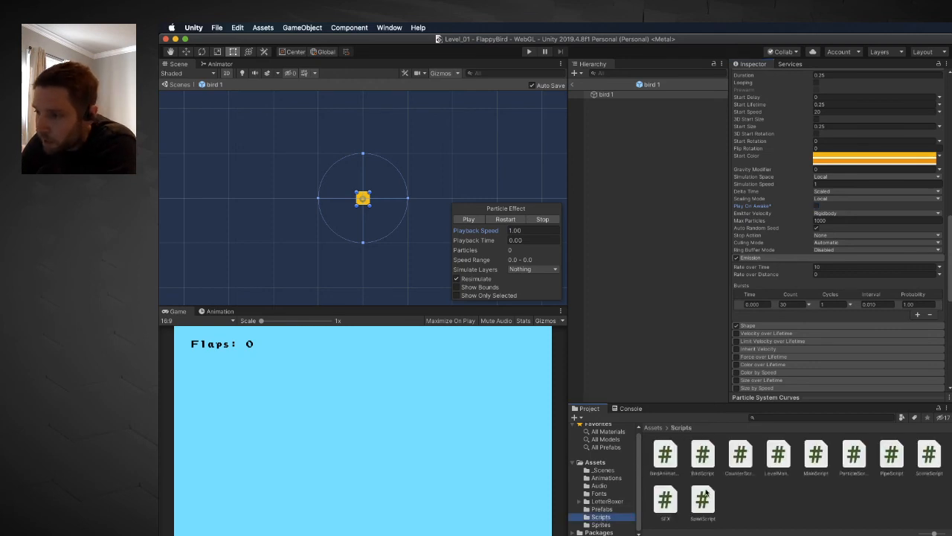
{"action": "left_click", "coordinate": [856, 451]}
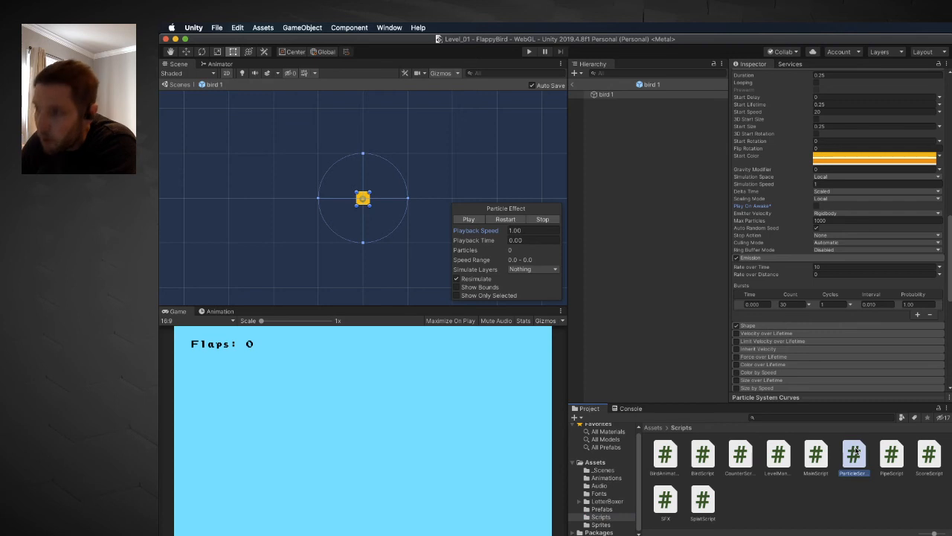
{"action": "double_click", "coordinate": [855, 452]}
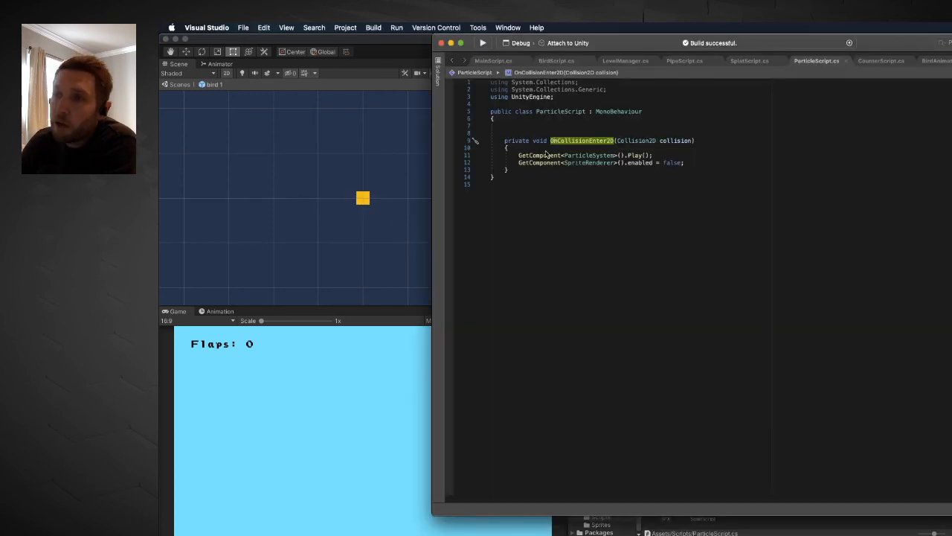
- Remove 'private' from OnCollisionEnter2D on line 9 and rebuild the script successfully
{"action": "left_click", "coordinate": [553, 186]}
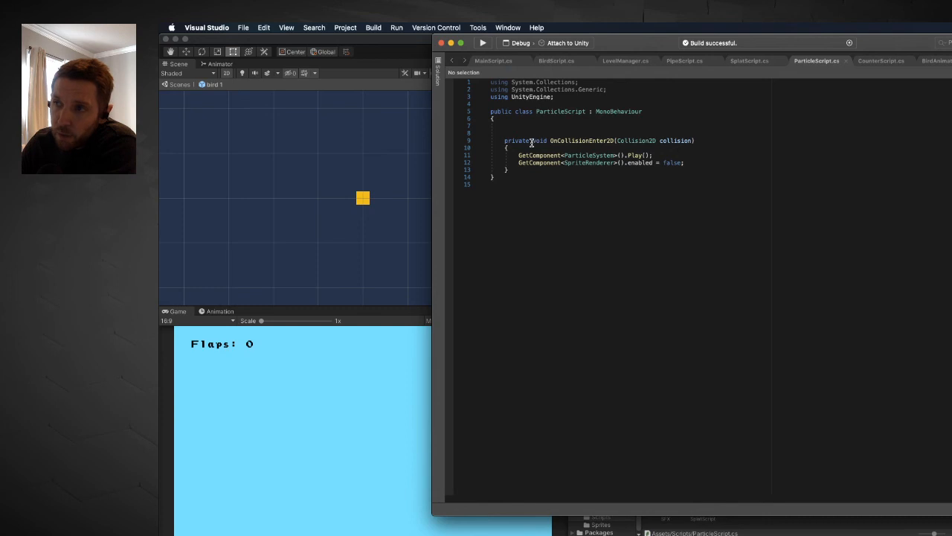
{"action": "left_click", "coordinate": [532, 142]}
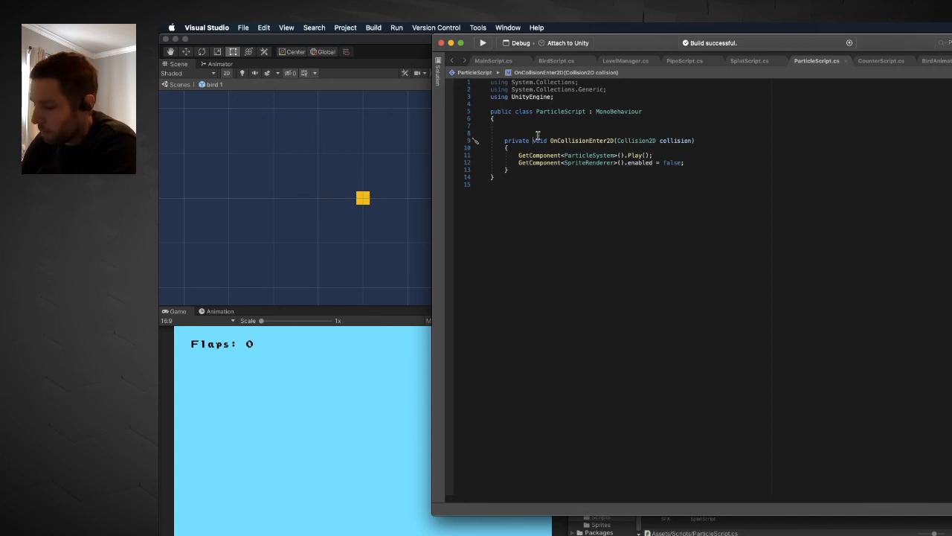
{"action": "key", "text": "BackSpace"}
{"action": "key", "text": "BackSpace"}
{"action": "key", "text": "BackSpace"}
{"action": "key", "text": "BackSpace"}
{"action": "key", "text": "BackSpace"}
{"action": "key", "text": "BackSpace"}
{"action": "key", "text": "BackSpace"}
{"action": "key", "text": "BackSpace"}
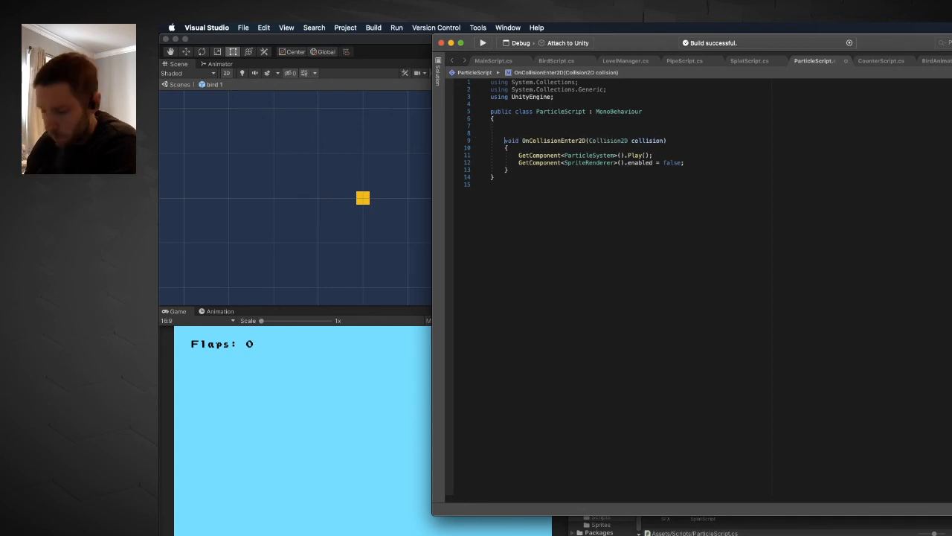
{"action": "key", "text": "super+b"}
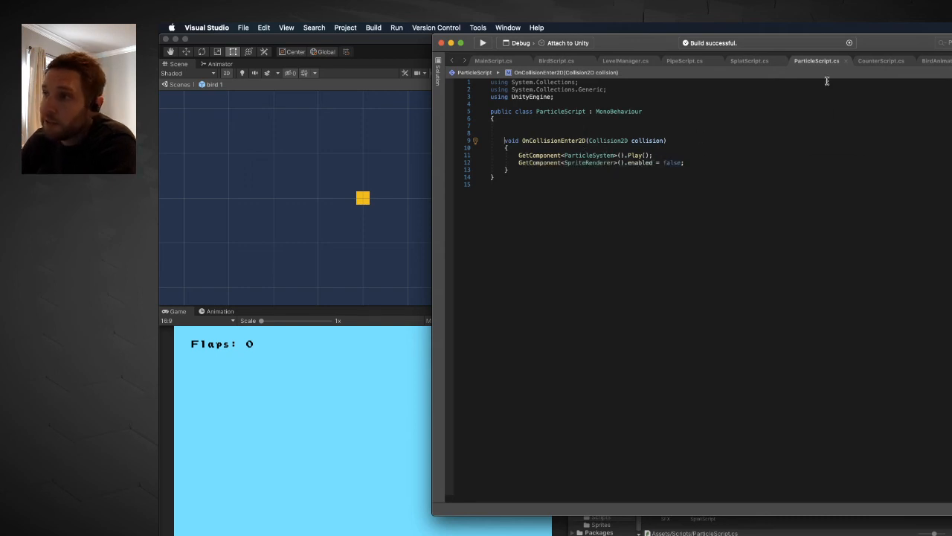
{"action": "left_click", "coordinate": [627, 431]}
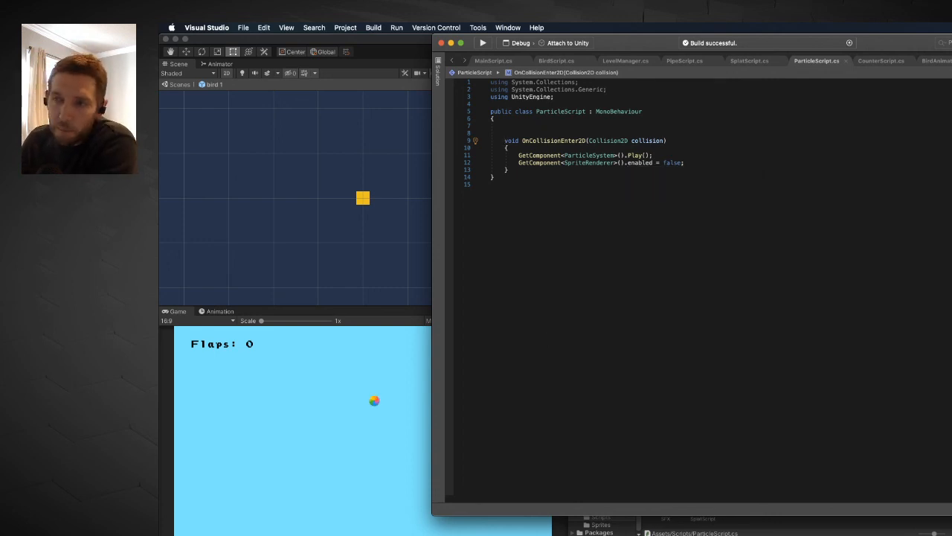
- Return to Unity and load Level_01 from the _Scenes folder
{"action": "left_click", "coordinate": [801, 530]}
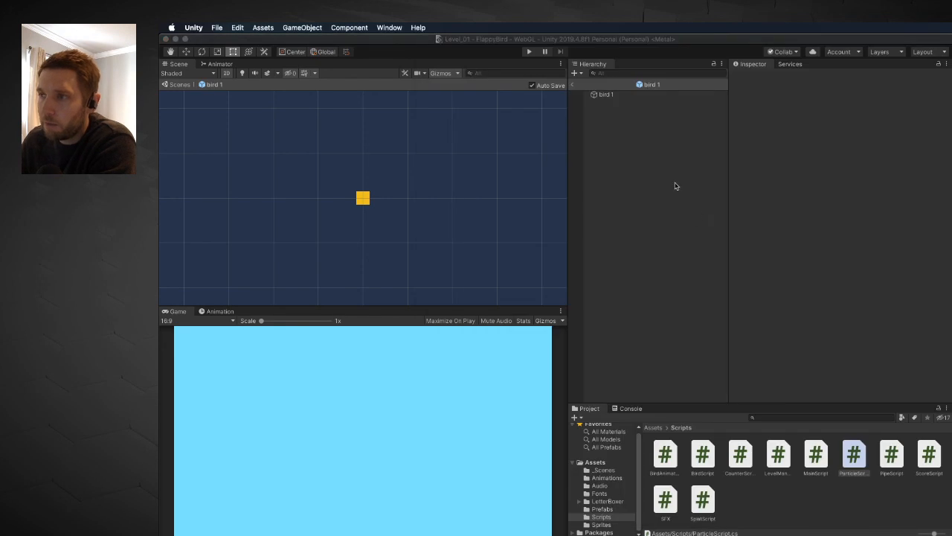
{"action": "left_click", "coordinate": [604, 471]}
{"action": "double_click", "coordinate": [703, 453]}
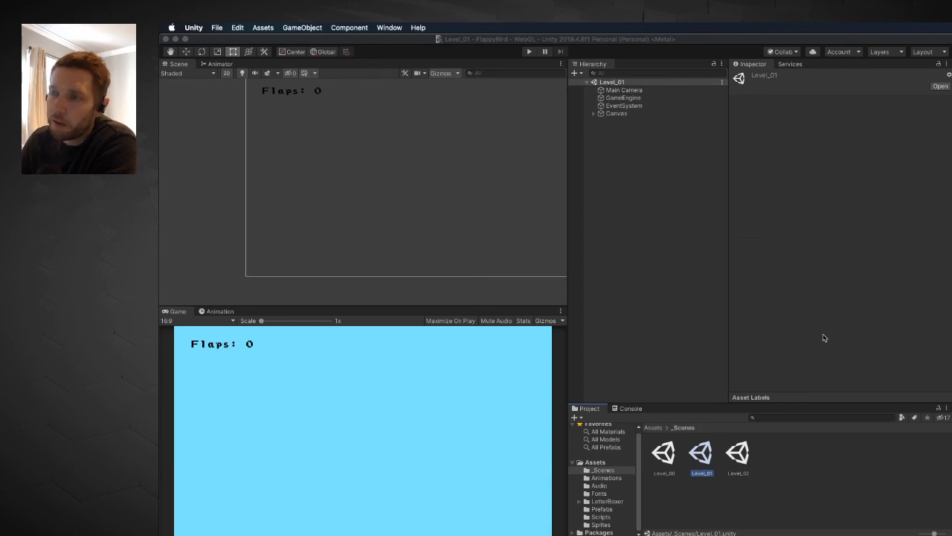
- Play the game and flap the bird until it crashes into a pipe
{"action": "left_click", "coordinate": [528, 53]}
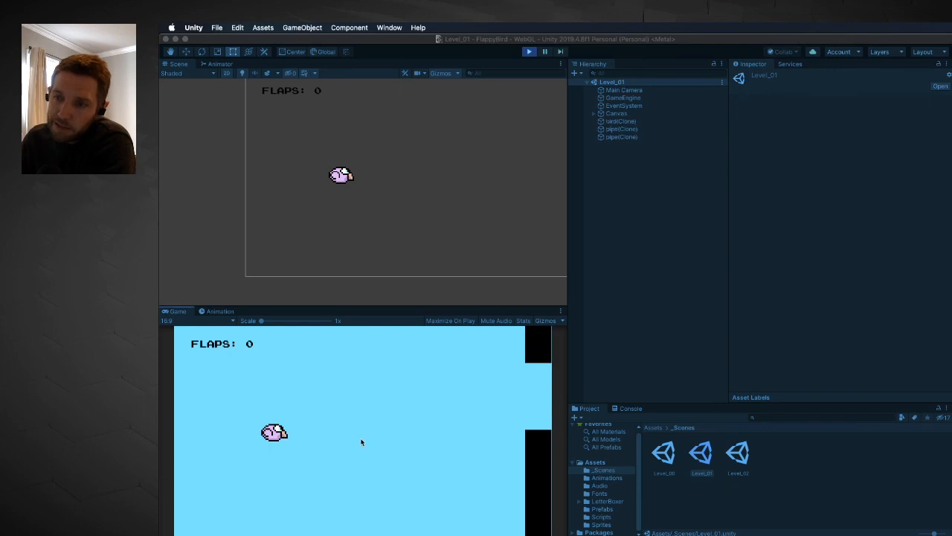
{"action": "left_click", "coordinate": [361, 442]}
{"action": "left_click", "coordinate": [362, 442]}
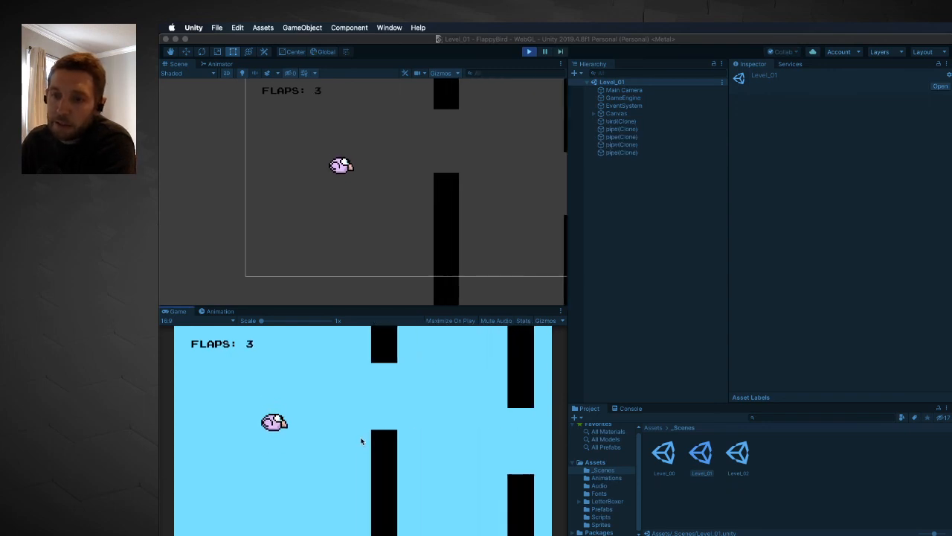
{"action": "left_click", "coordinate": [362, 442]}
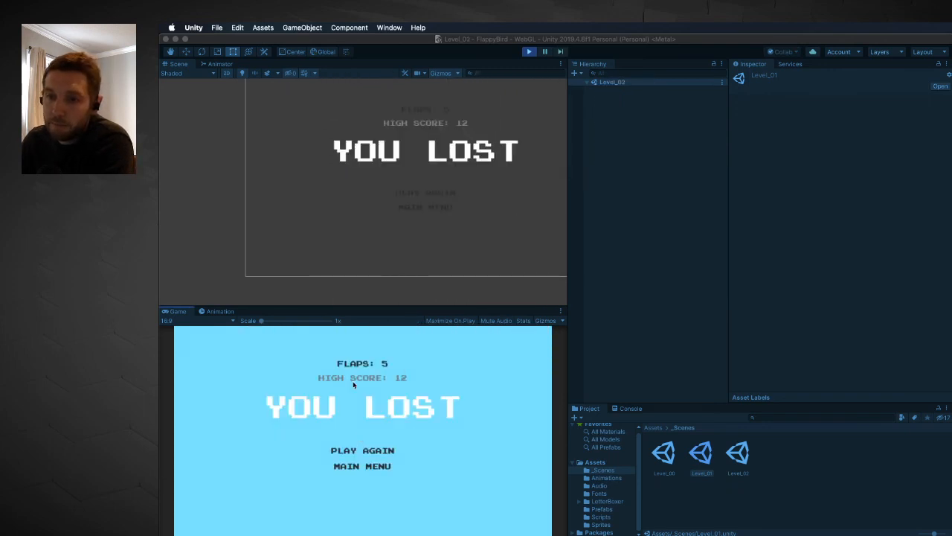